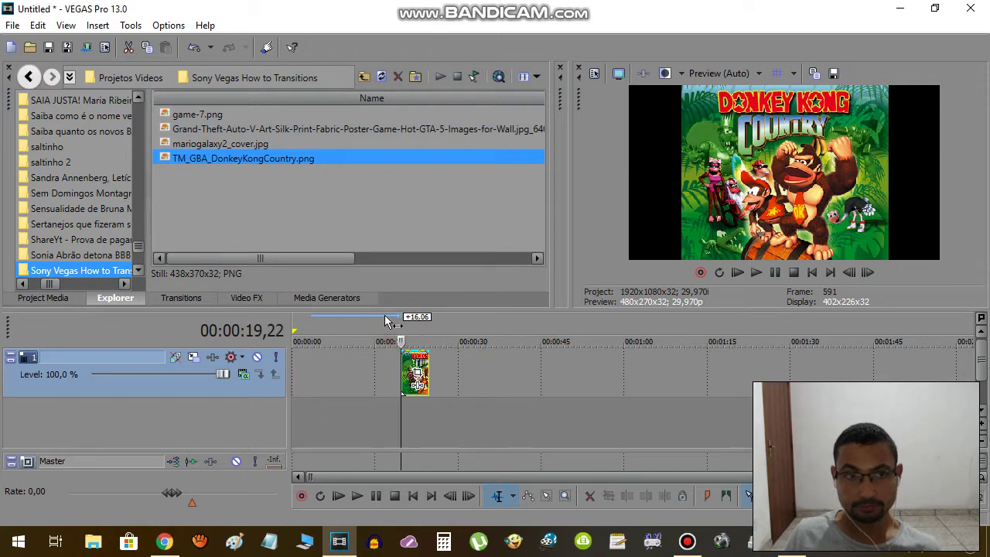
Step: Add mariogalaxy2_cover.jpg, the Grand-Theft-Auto-V image and game-7.png to track 1 in that order, directly after the Donkey Kong clip
drag(224, 144, 439, 358)
click(244, 130)
drag(328, 147, 498, 379)
click(197, 116)
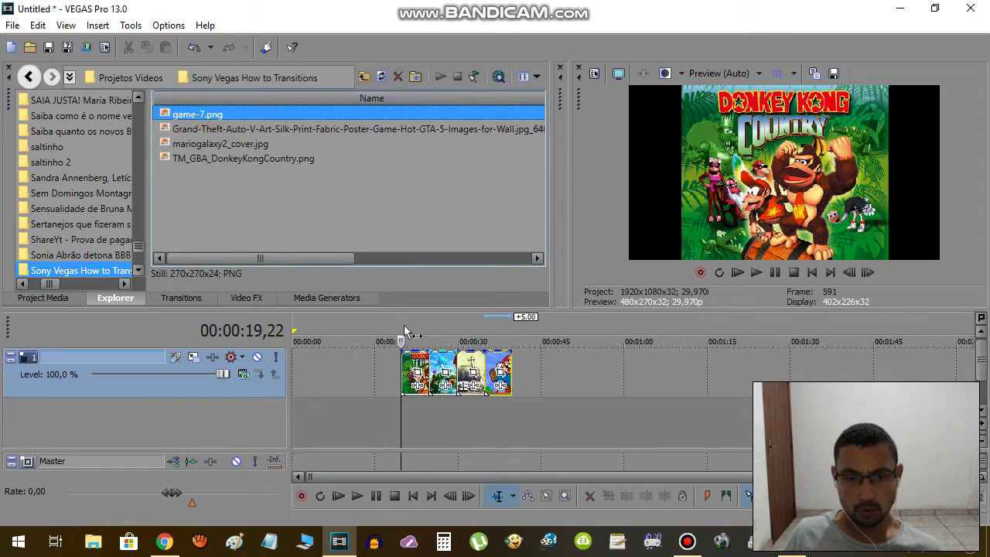
Step: Play the cut between the Donkey Kong and Mario Galaxy clips, and move the Donkey Kong clip earlier to start at about 14 seconds
click(413, 328)
scroll(411, 325, up, 3)
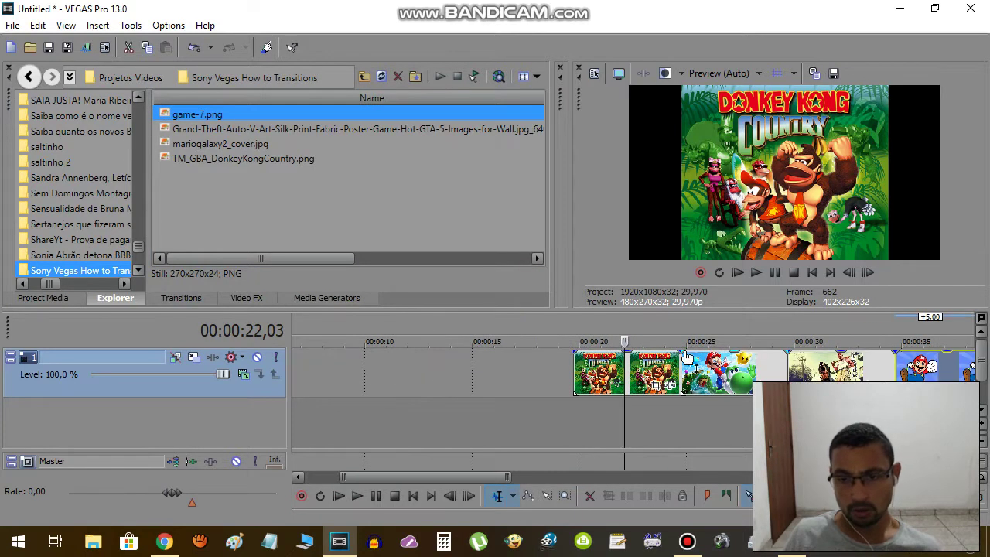
click(659, 325)
key(space)
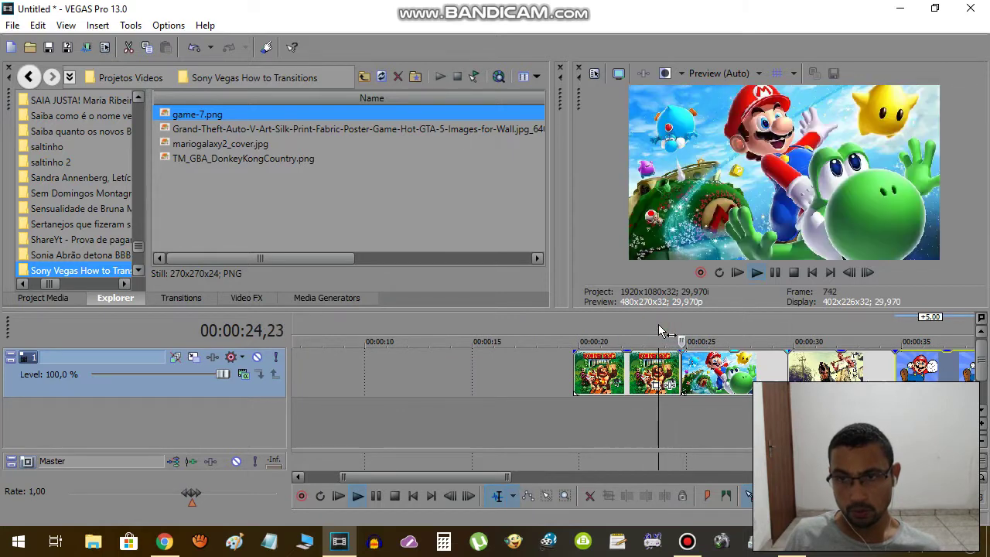
key(space)
drag(619, 377, 497, 377)
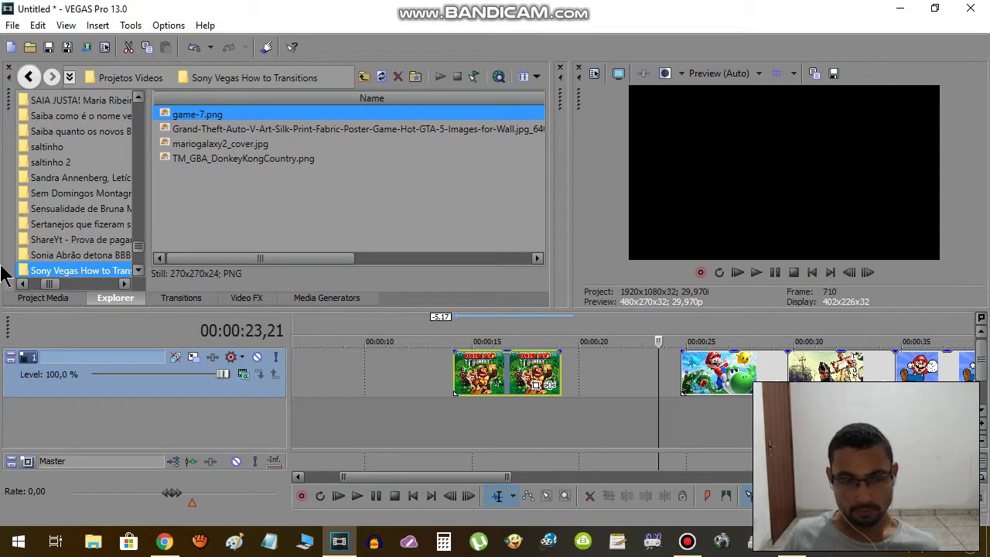
Step: Browse the transition presets from 3D Blinds through Flash and examine their animated previews
click(181, 299)
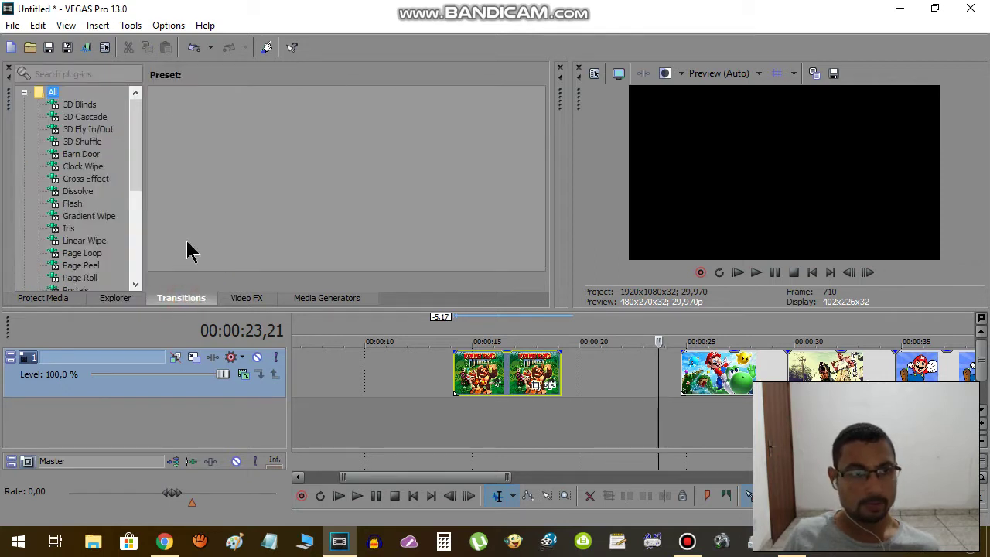
click(79, 105)
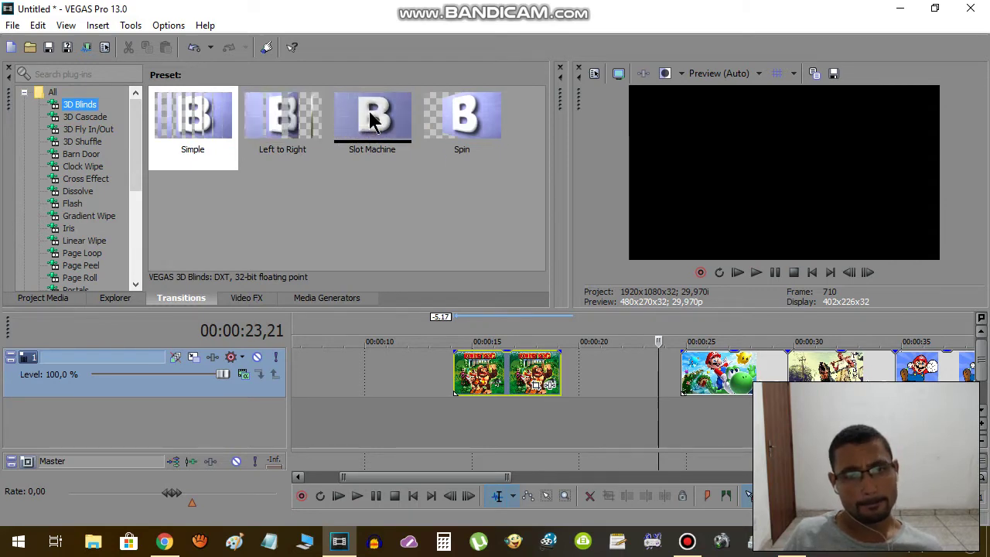
click(463, 135)
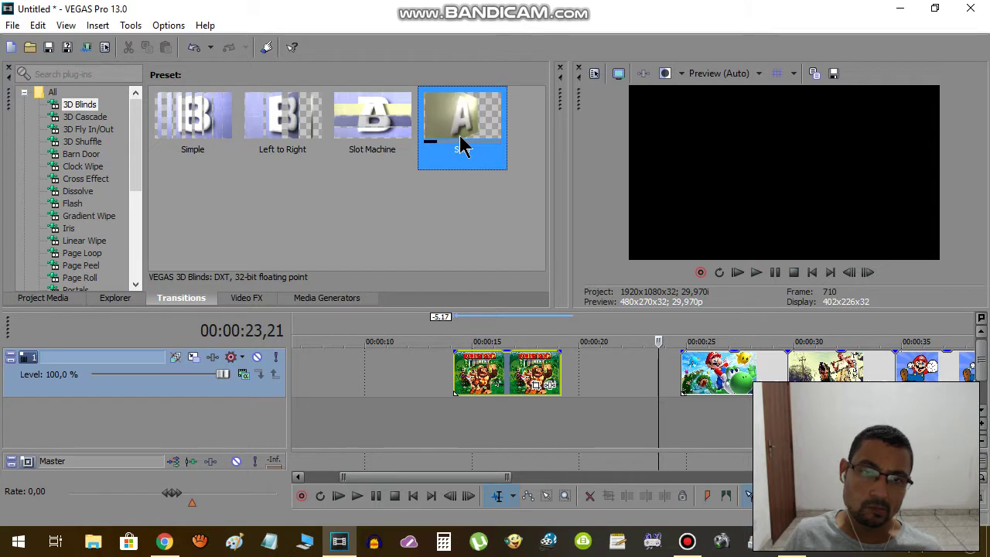
click(99, 119)
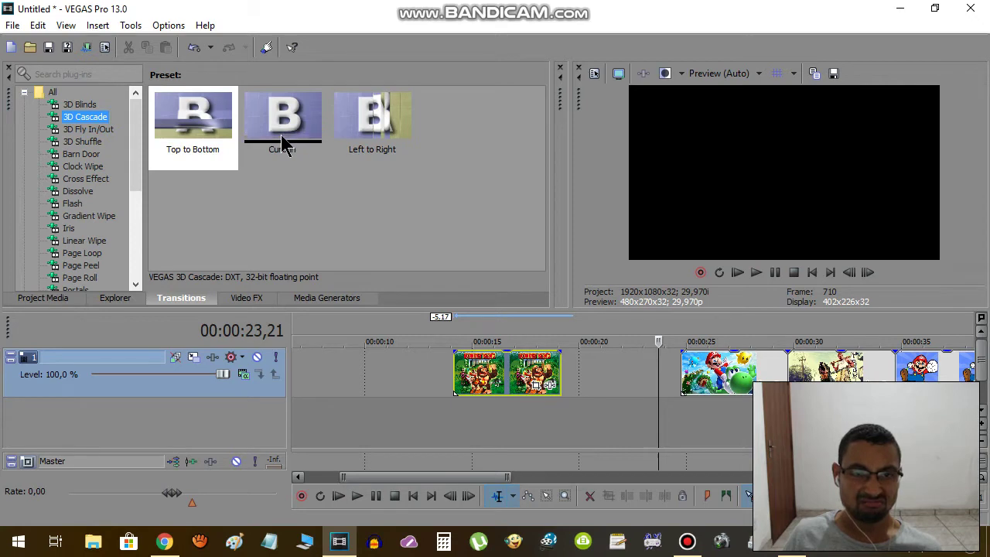
click(87, 129)
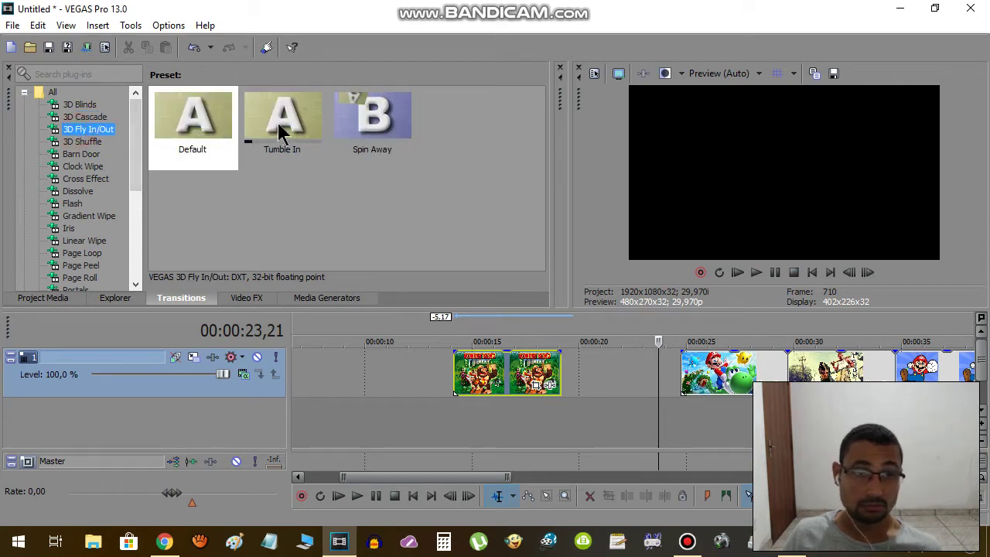
click(85, 141)
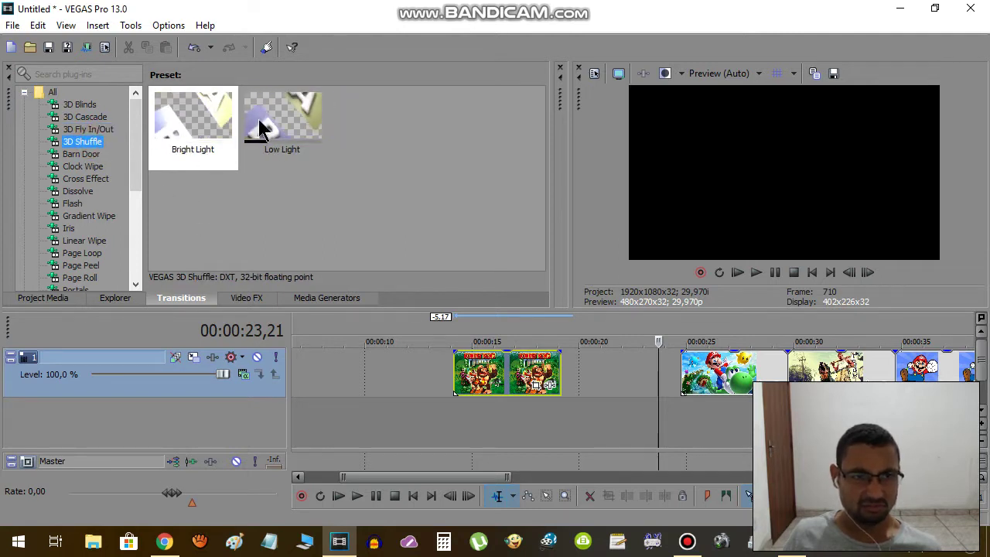
click(77, 155)
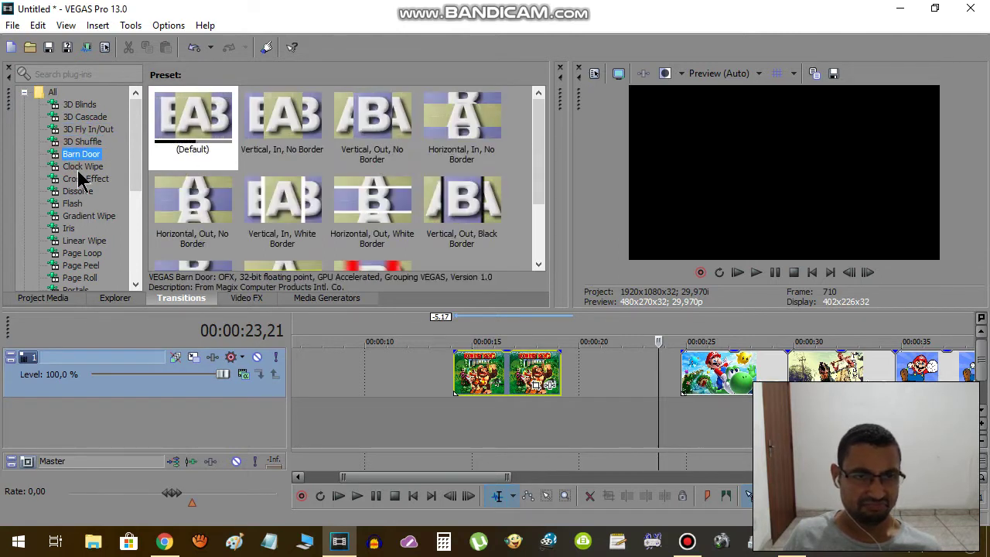
click(78, 169)
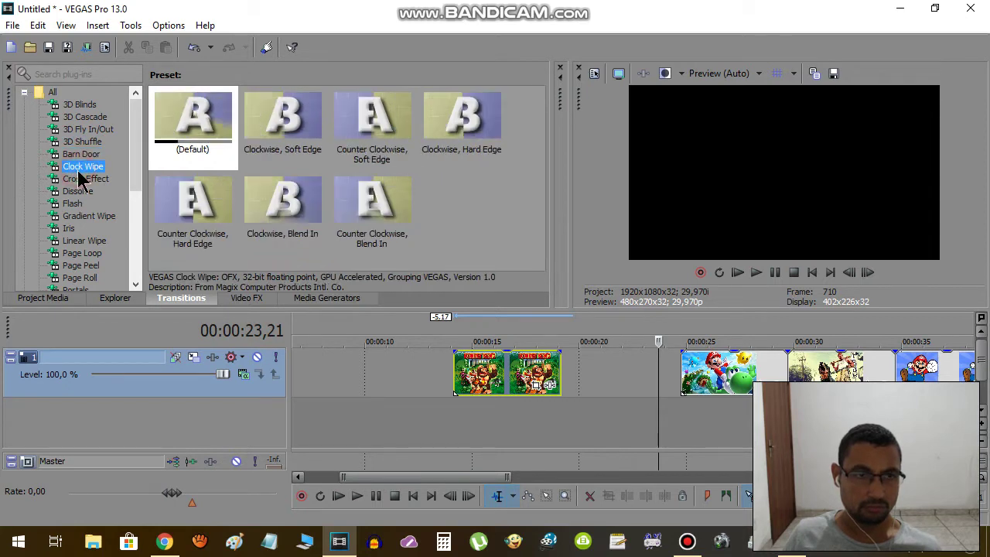
click(79, 179)
click(75, 195)
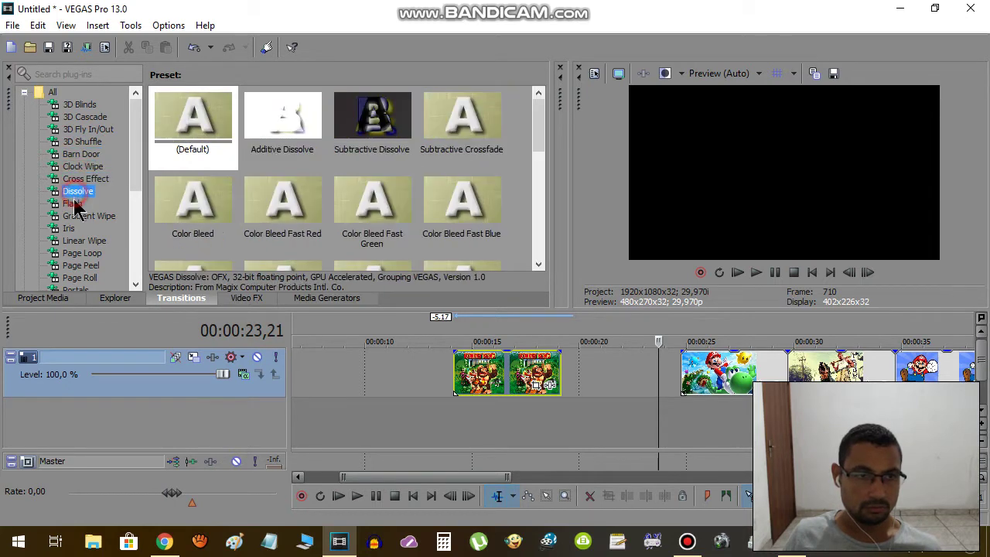
click(74, 205)
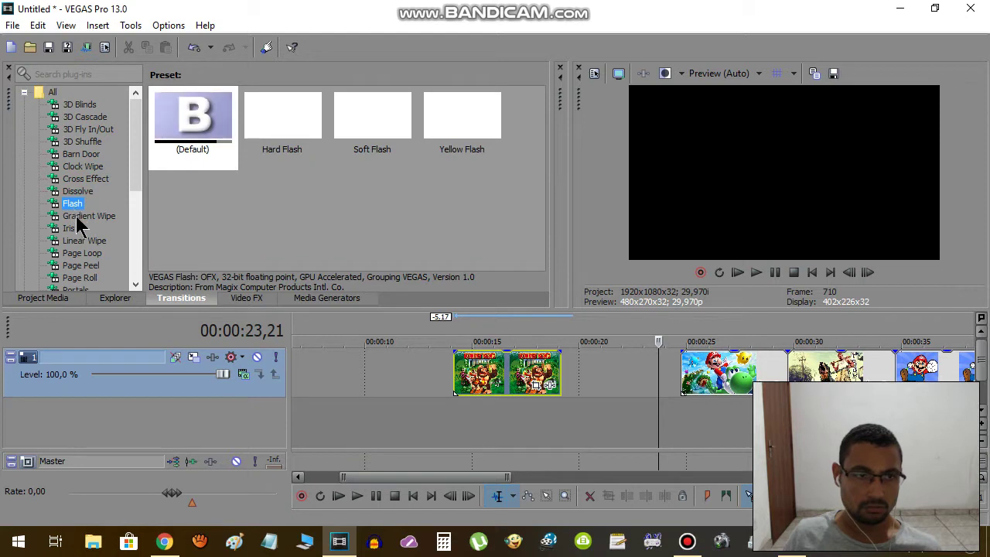
Step: Apply the Heart preset of the Gradient Wipe transition to the start of the Donkey Kong clip
click(76, 216)
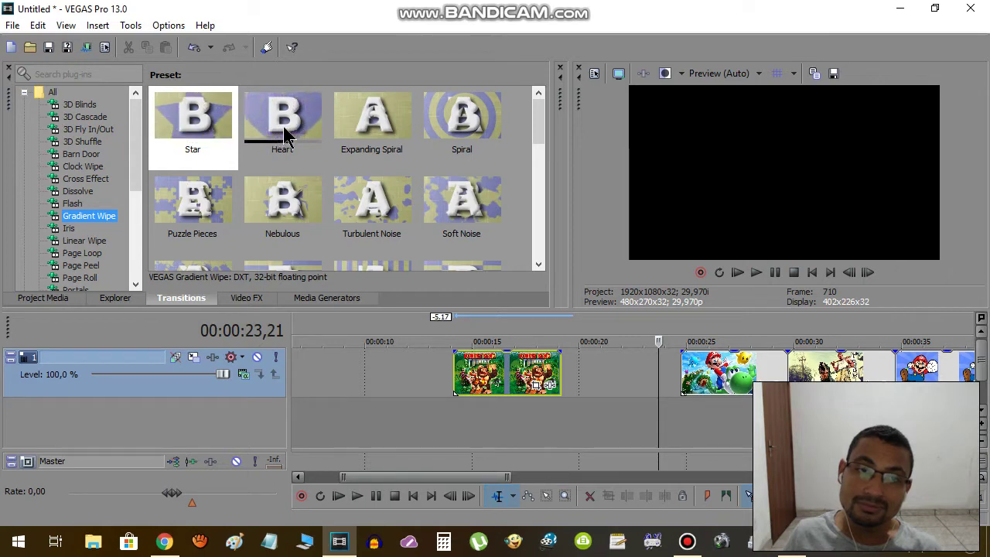
drag(286, 147, 455, 394)
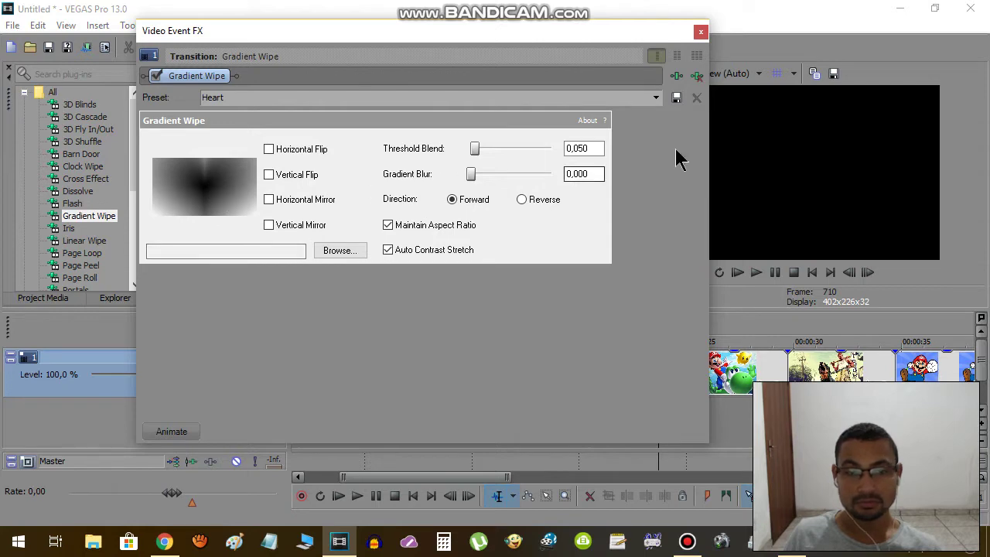
click(701, 32)
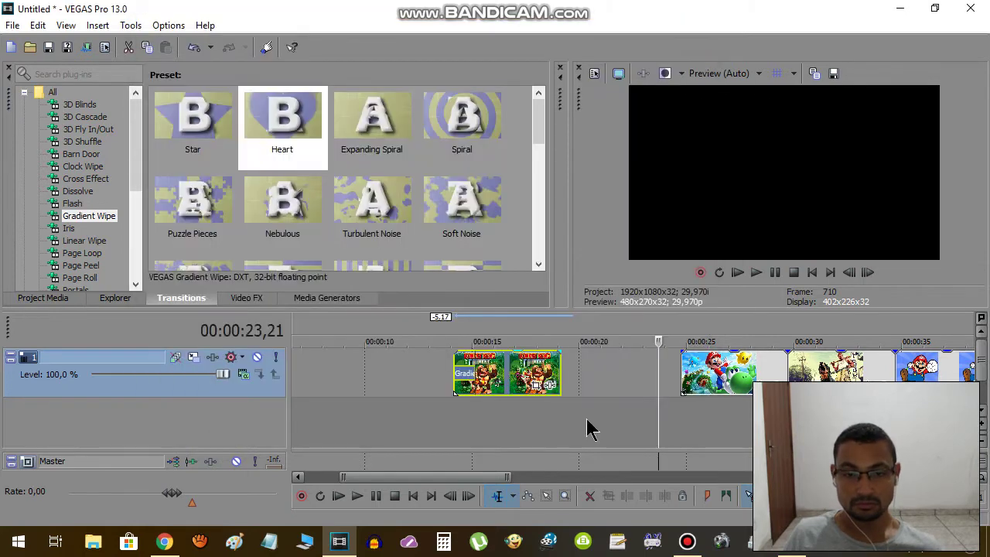
Step: Preview the heart-shaped wipe from the start of the Donkey Kong clip
click(454, 327)
key(space)
key(space)
key(space)
key(space)
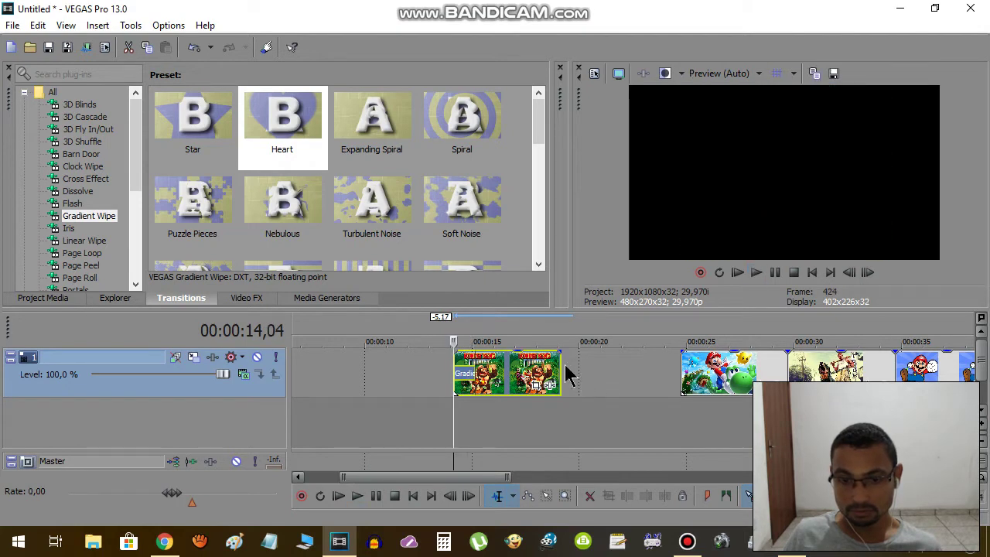
Step: Extend the end of the Donkey Kong clip by 2 seconds 23 frames
drag(560, 366, 621, 368)
key(space)
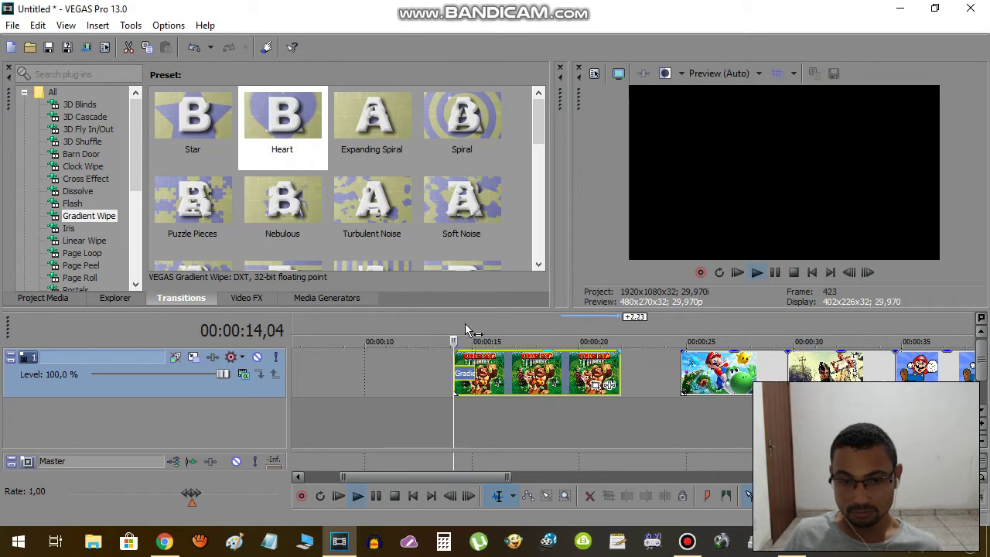
key(space)
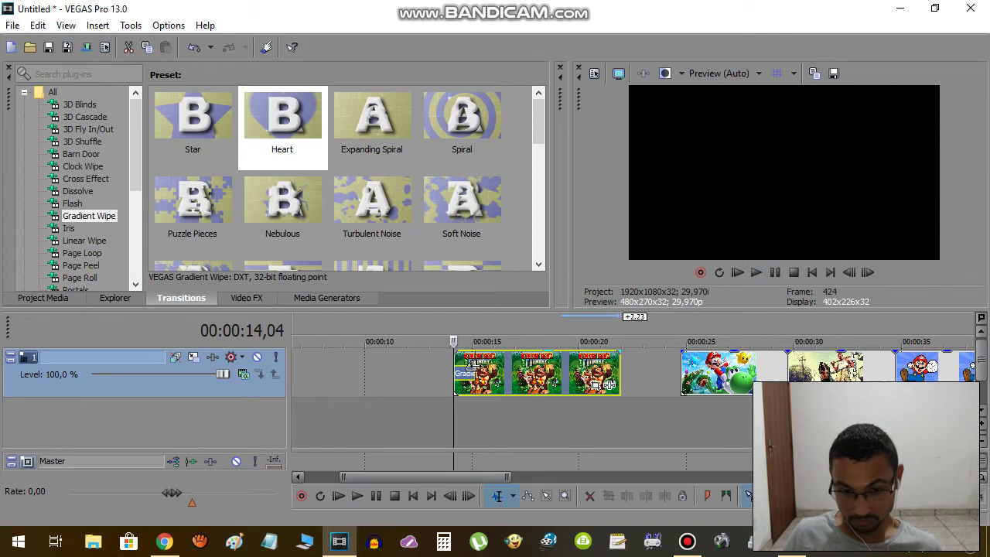
Step: Lengthen the Gradient Wipe to about half of the Donkey Kong clip's duration and play it back
drag(456, 353, 495, 354)
key(space)
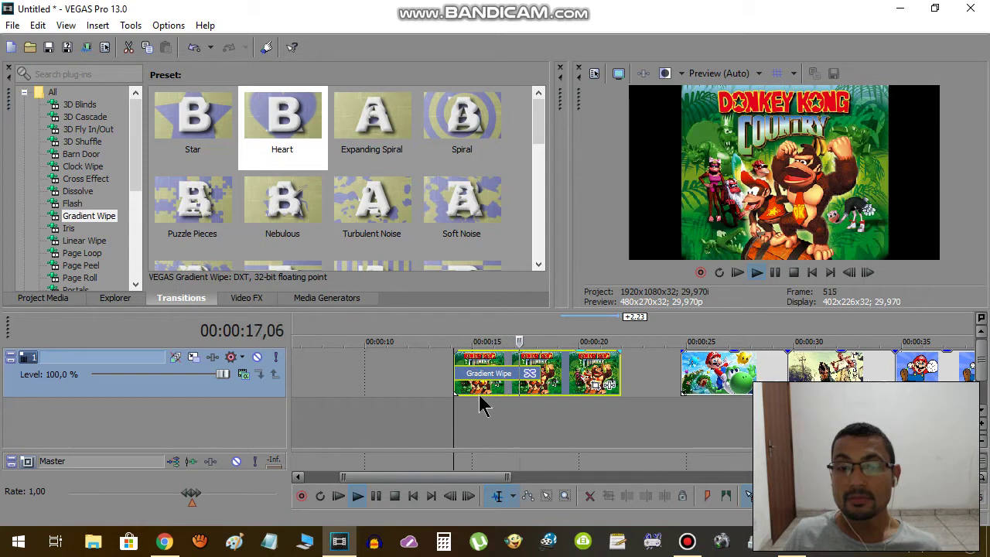
key(space)
key(space)
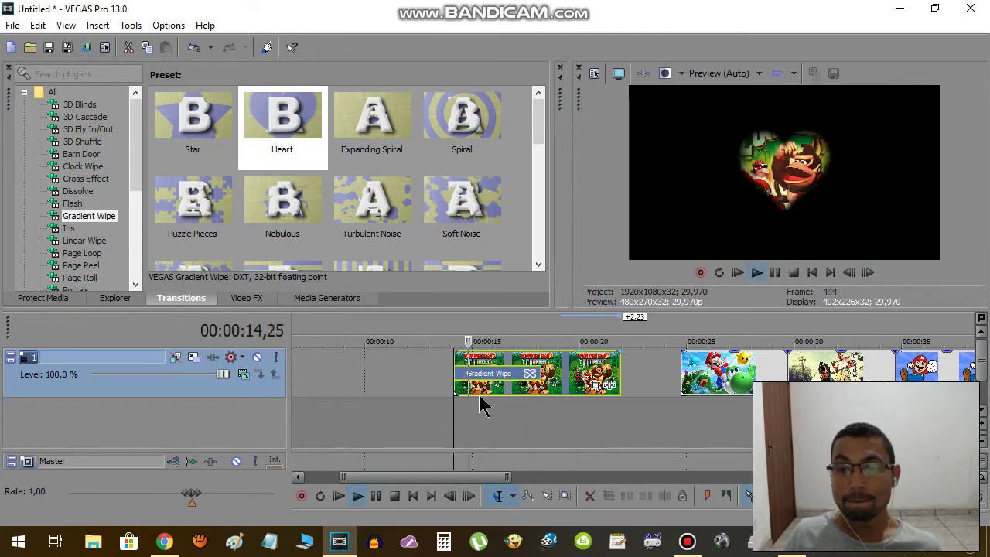
key(space)
Step: Match the Donkey Kong clip's crop to the output aspect ratio and place the crop frame at the image's bottom edge, Y center 246,8
click(595, 389)
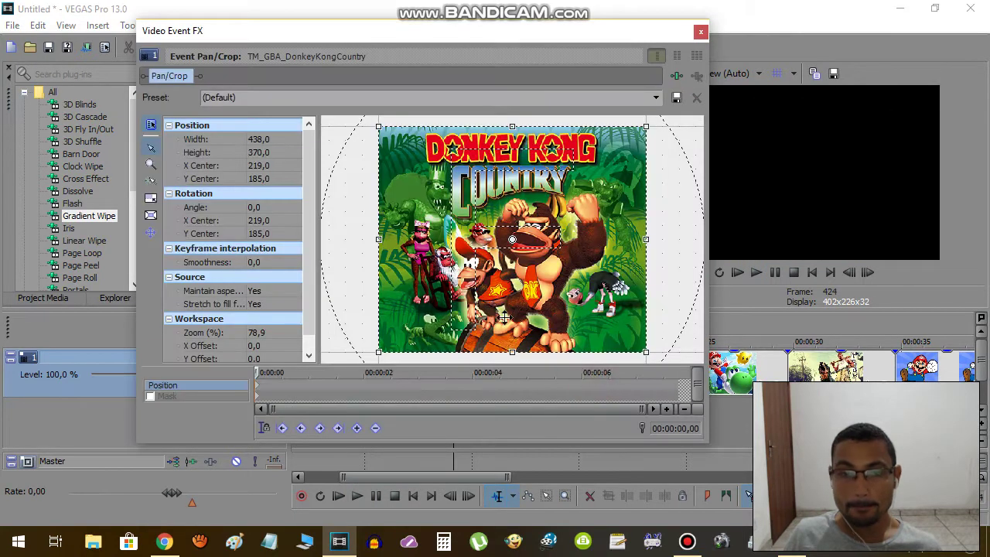
right_click(491, 279)
click(541, 362)
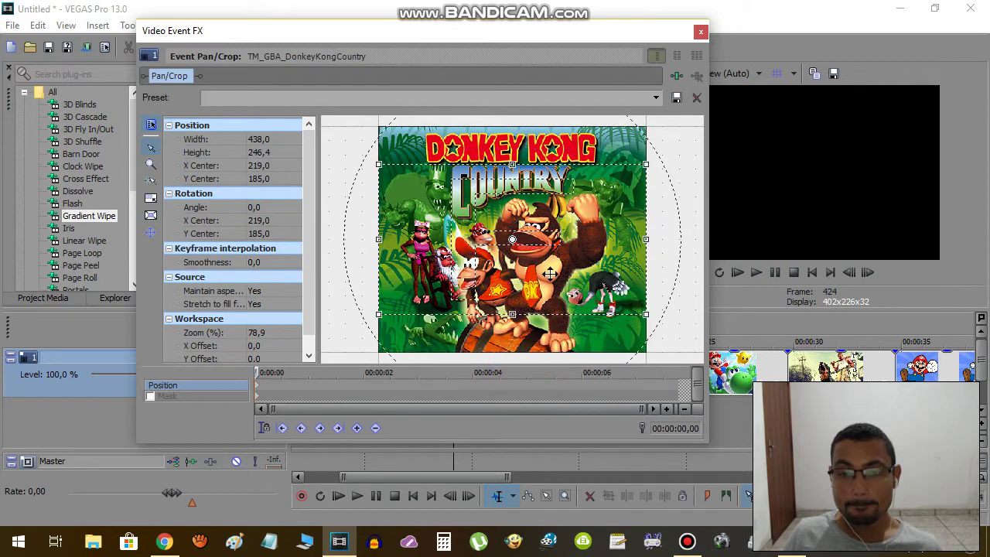
mouse_move(557, 271)
mouse_down()
mouse_move(557, 299)
mouse_move(557, 280)
mouse_up()
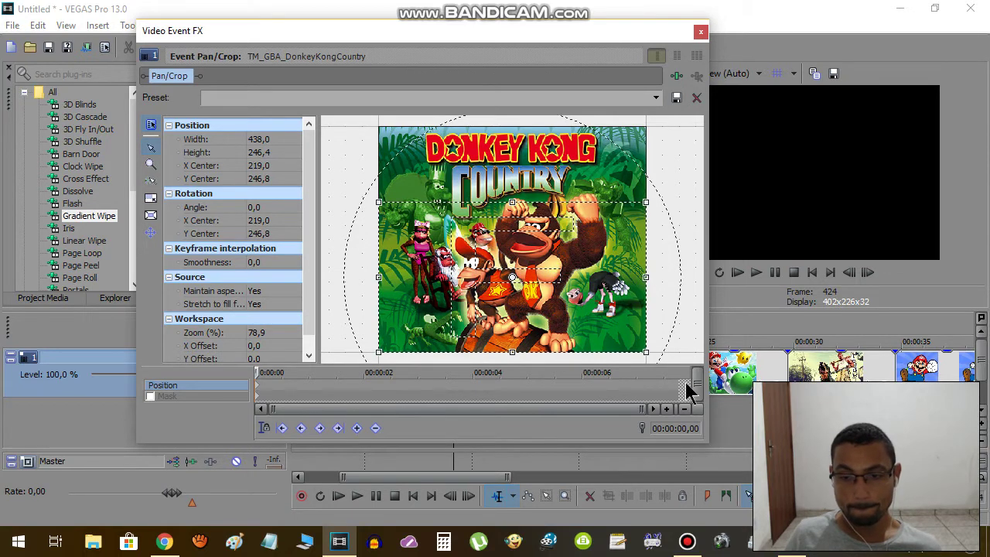
Step: Add a pan/crop keyframe at 00:00:07,23 with the frame at the image's top edge, Y center 123,2, and play the pan
key(ctrl+z)
key(ctrl+z)
key(Down)
key(Down)
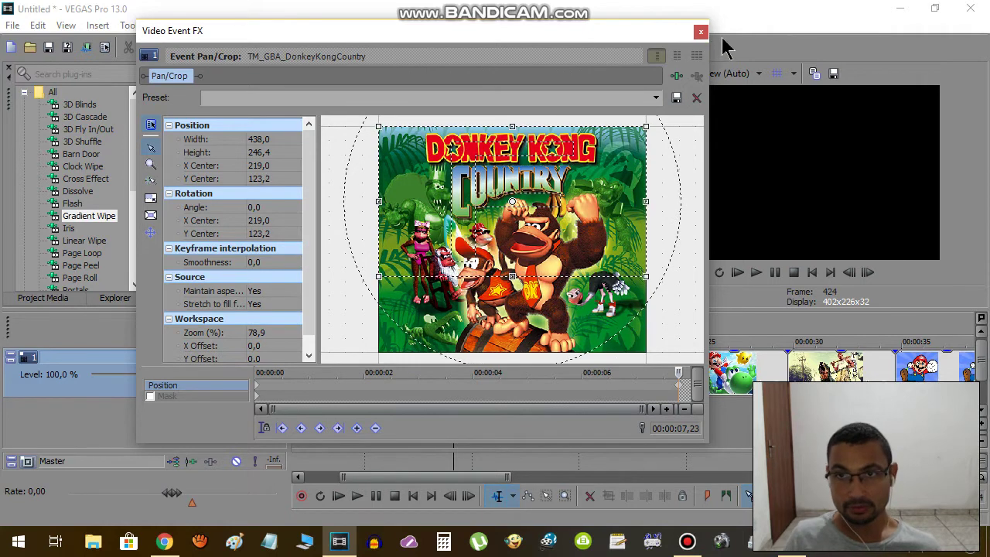
click(701, 32)
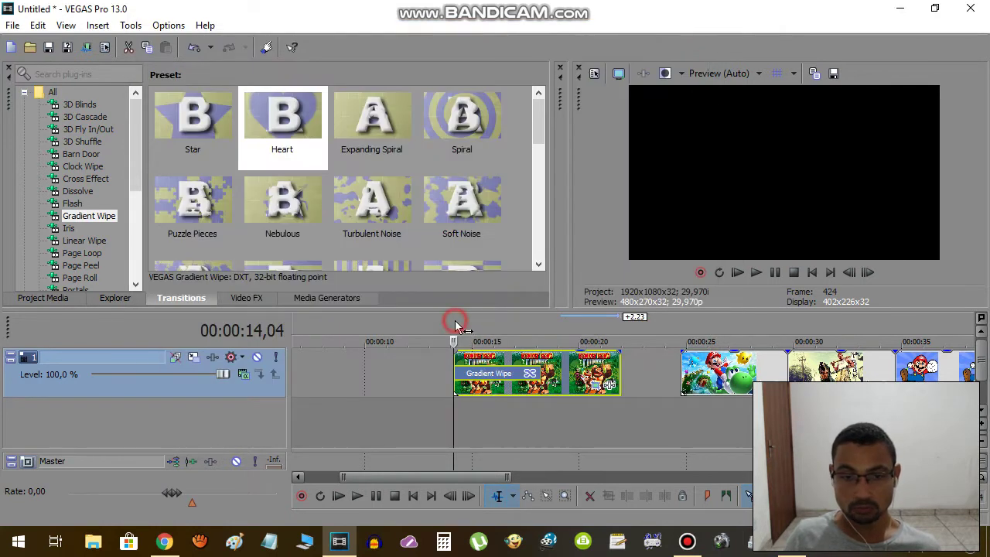
key(space)
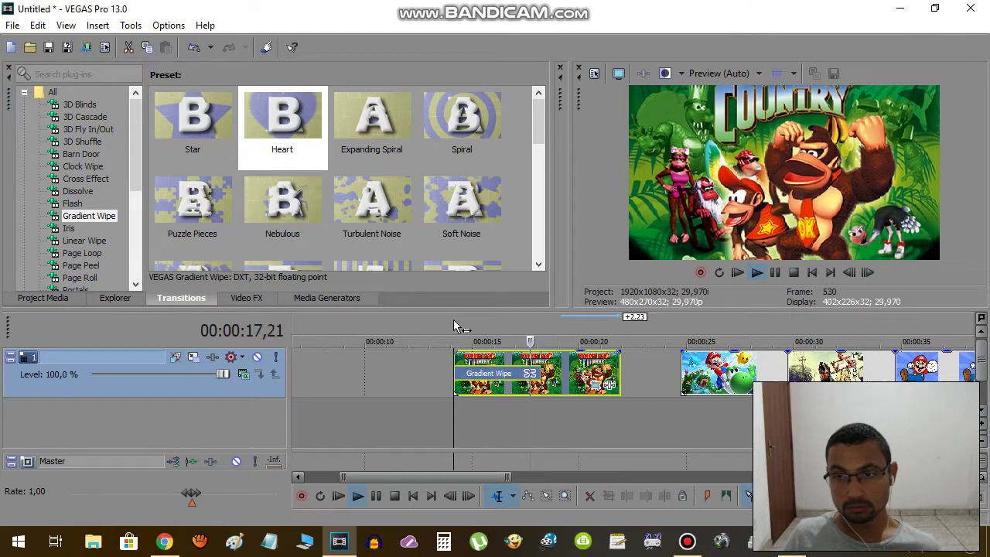
Step: Move the Mario Galaxy clip earlier so it starts where the Donkey Kong clip ends, and place the playhead within it
drag(734, 376, 673, 375)
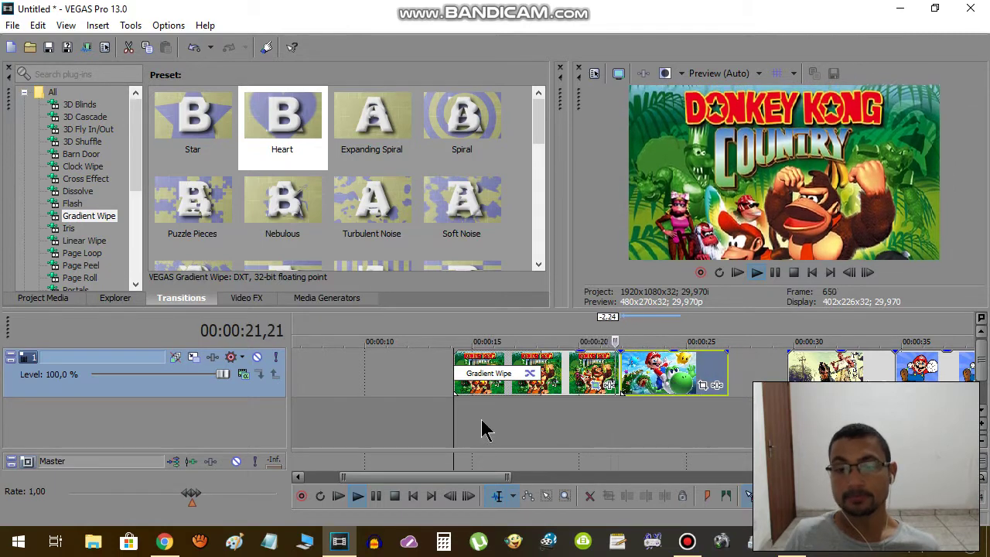
click(640, 340)
key(space)
Step: Add a pan/crop keyframe at 00:00:05,00 on the Mario Galaxy clip with width 950, angle -13,8 and center 600,2 / 331,6, and play it
click(703, 386)
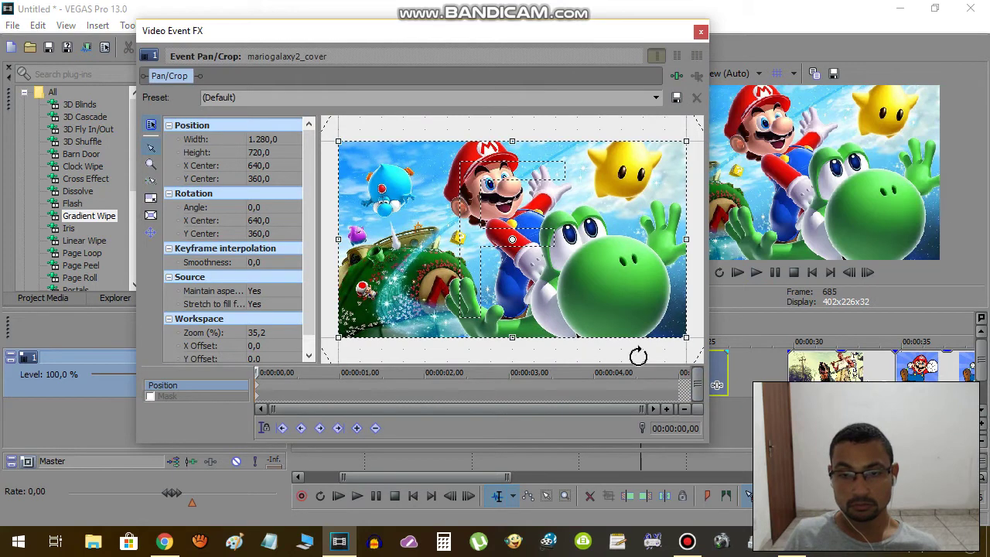
click(684, 385)
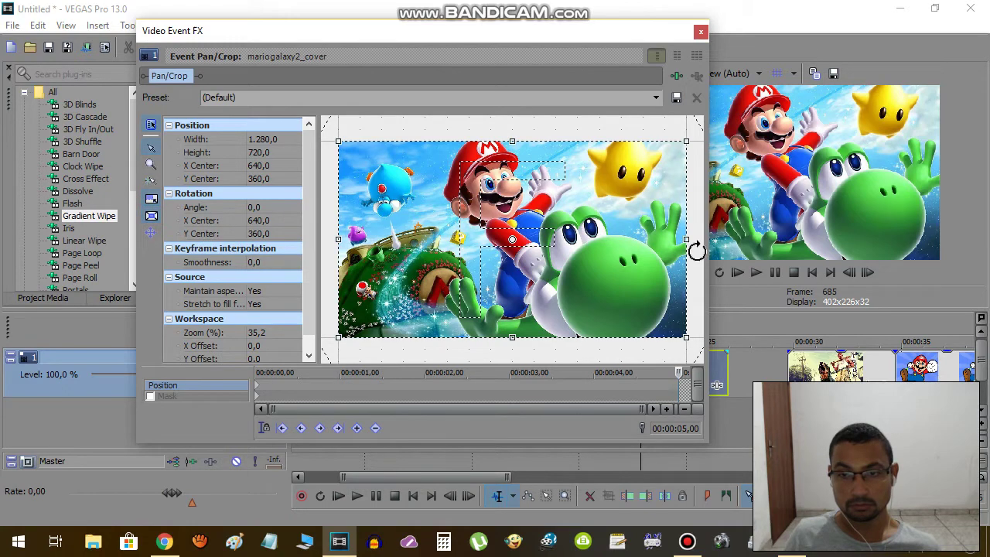
drag(691, 240, 643, 241)
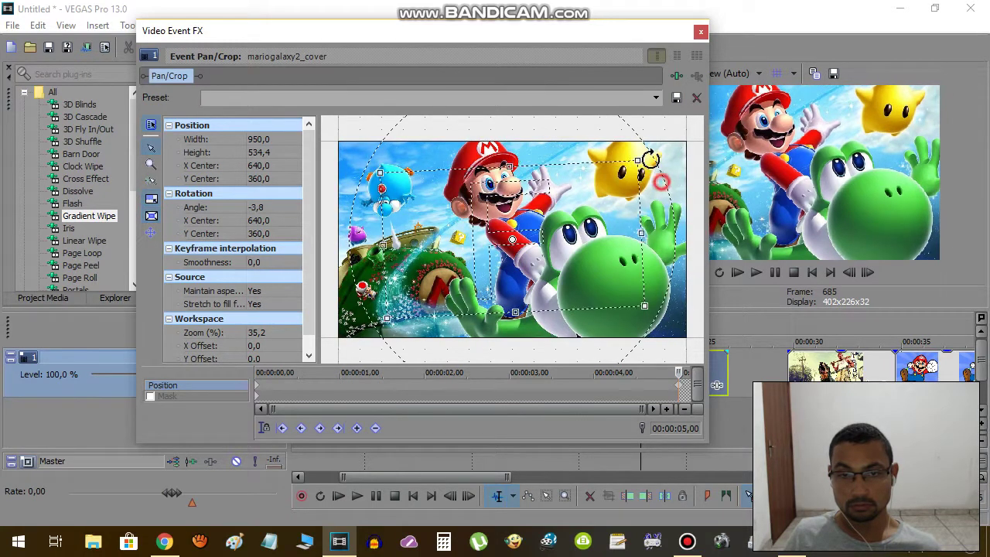
drag(653, 161, 641, 149)
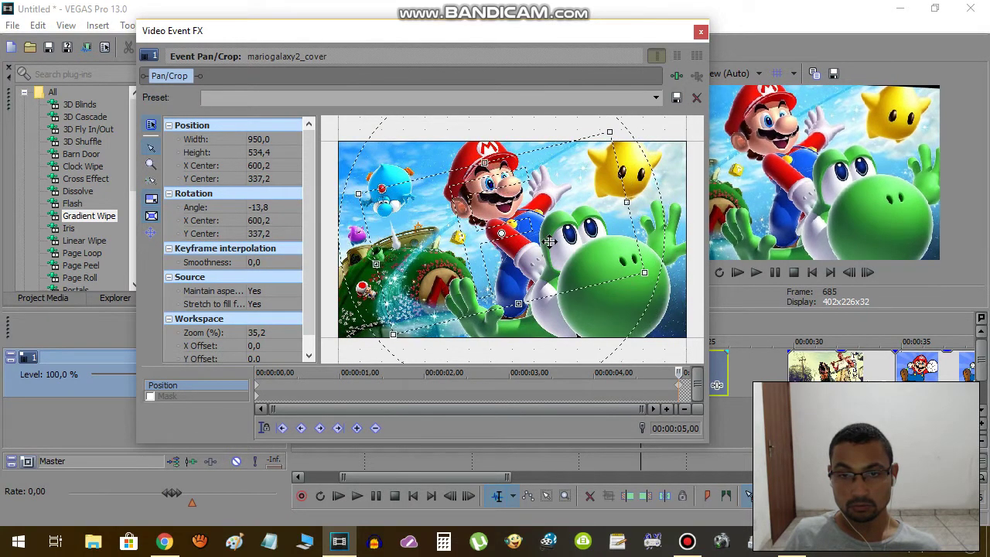
drag(558, 249, 548, 241)
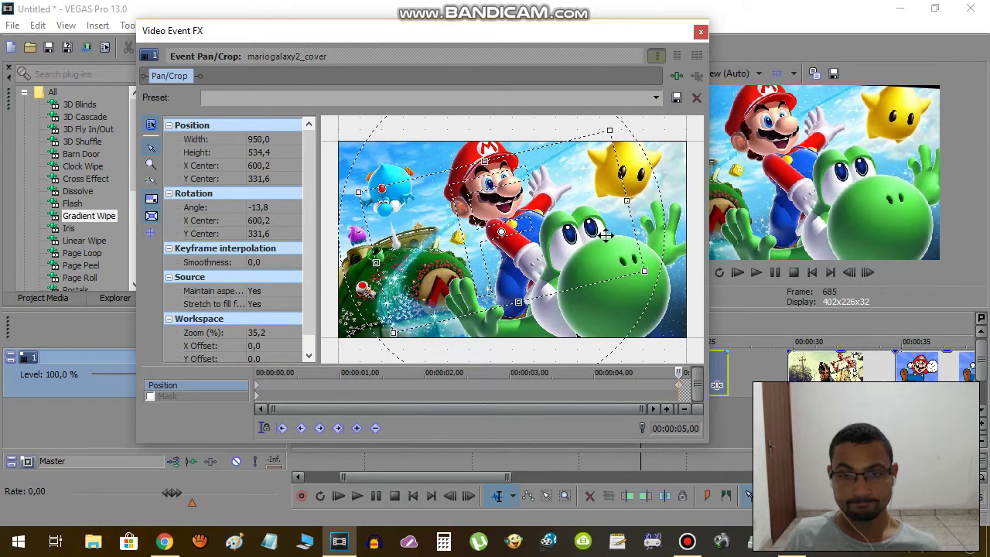
click(701, 31)
click(609, 331)
key(space)
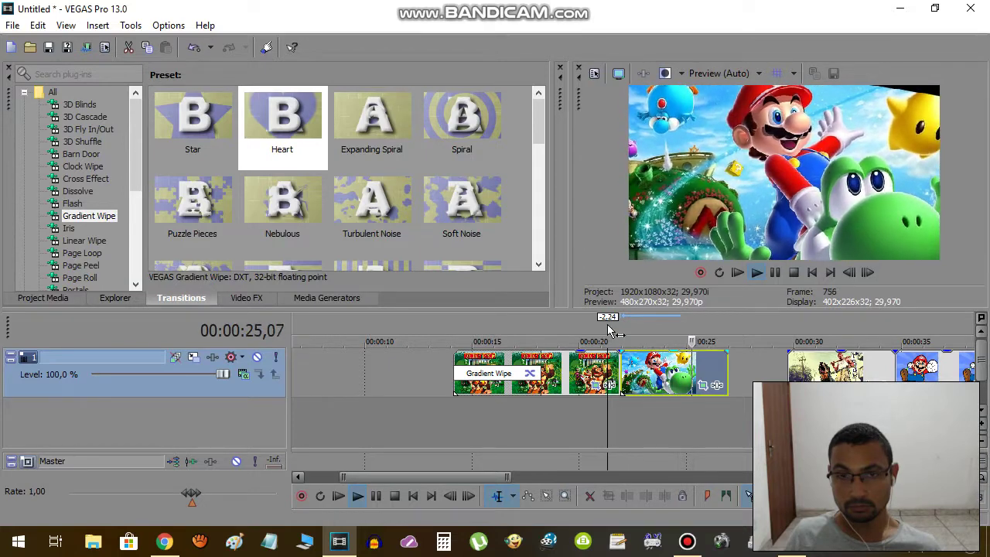
Step: Apply the Gradient Wipe preset Paint Splatter between the Donkey Kong and Mario Galaxy clips and dismiss its settings
key(space)
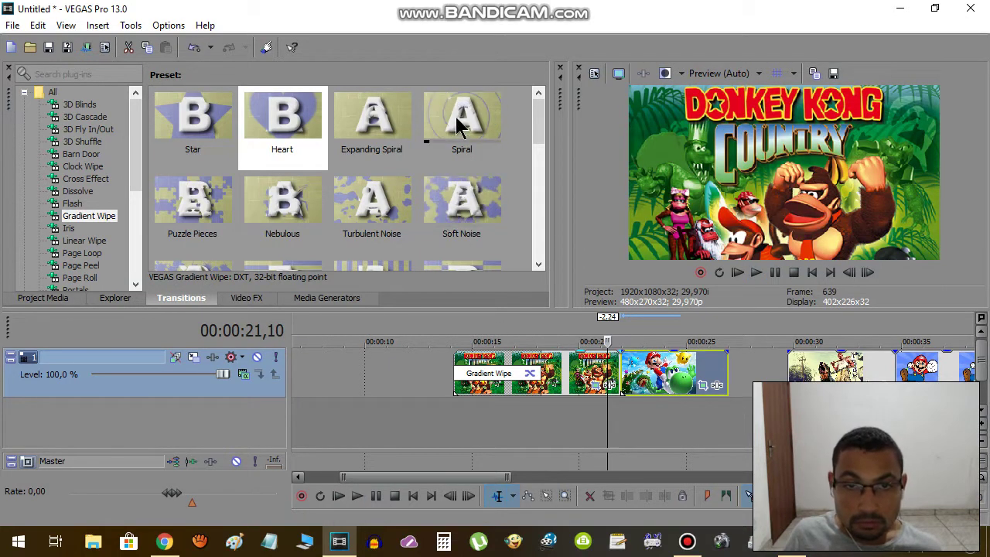
drag(538, 139, 539, 163)
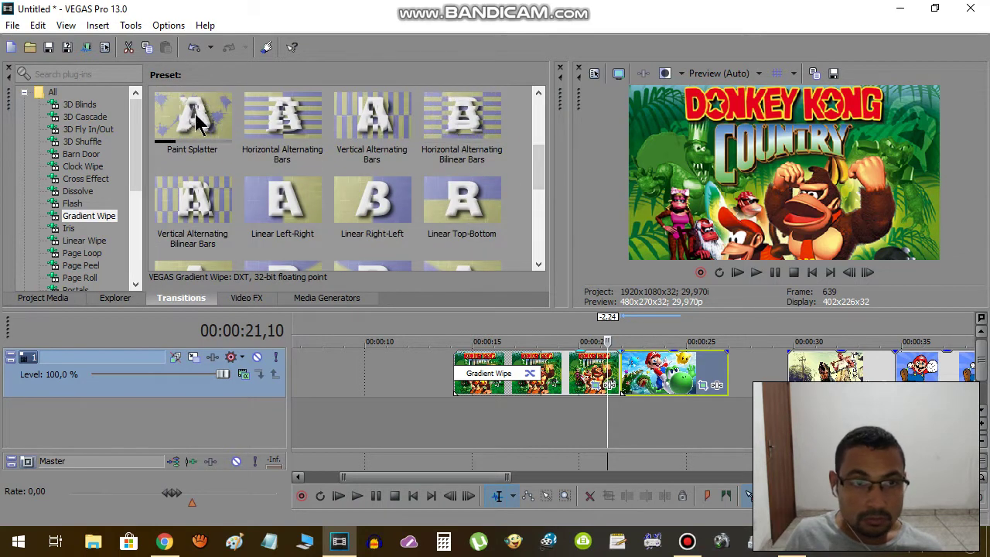
mouse_move(195, 124)
mouse_down()
mouse_move(555, 299)
mouse_move(617, 431)
mouse_move(622, 393)
mouse_up()
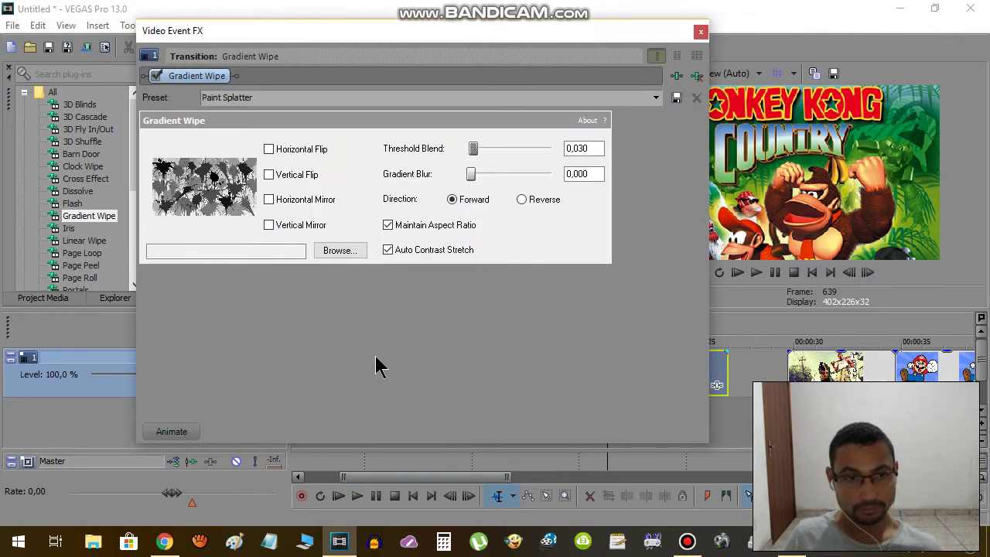
click(700, 32)
Step: Lengthen the Paint Splatter transition to 2.18 and extend the Mario Galaxy clip's end by 1.23, playing the result from the Donkey Kong clip's start
drag(611, 387, 625, 317)
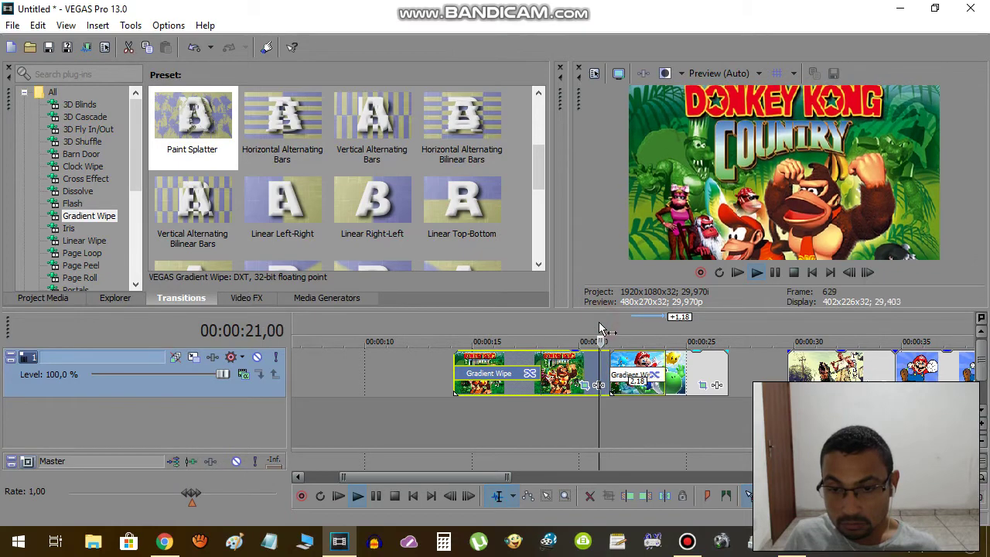
key(space)
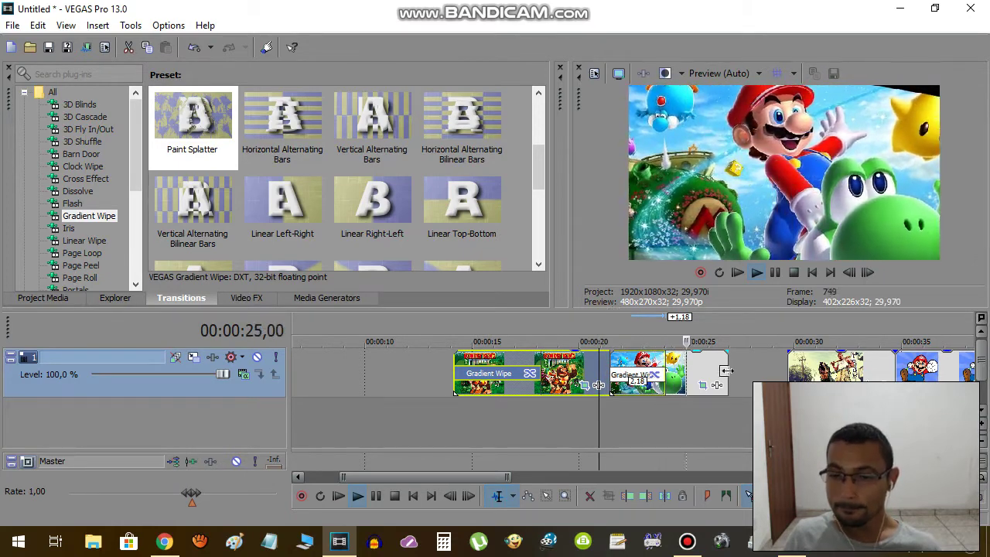
drag(726, 371, 766, 372)
click(611, 325)
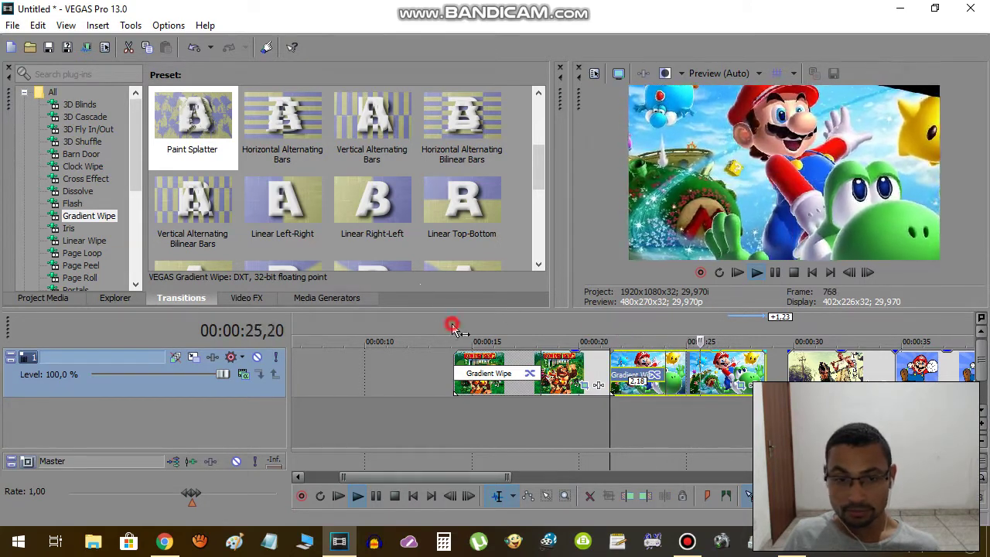
click(454, 326)
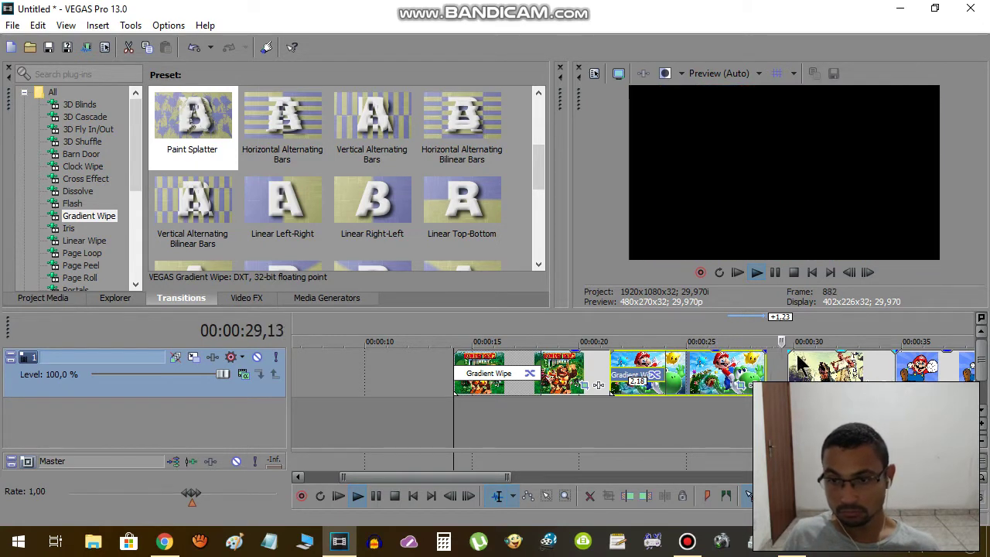
Step: Move the GTA V clip 1.01 earlier to start where the Mario Galaxy clip ends, and play across the junction
drag(802, 364, 780, 363)
key(space)
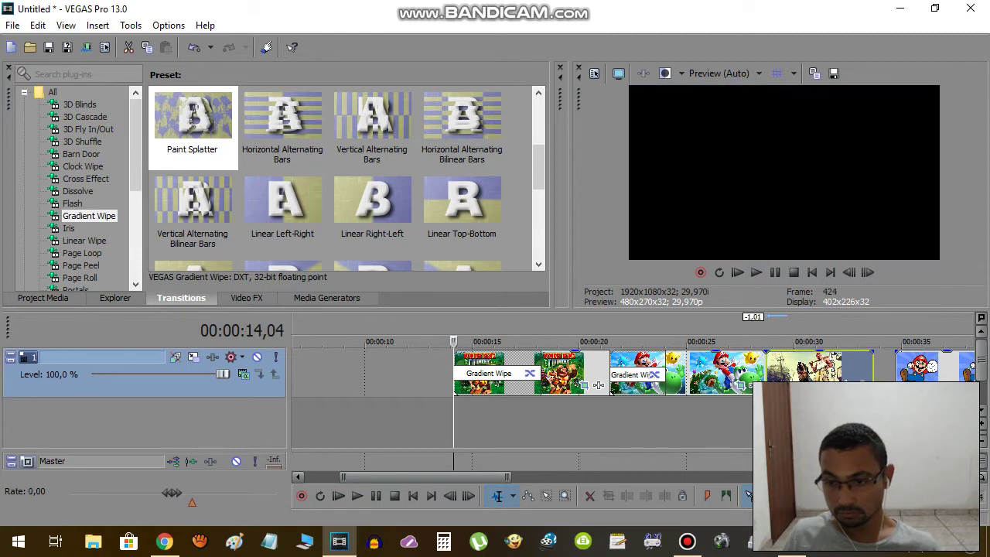
scroll(598, 385, right, 5)
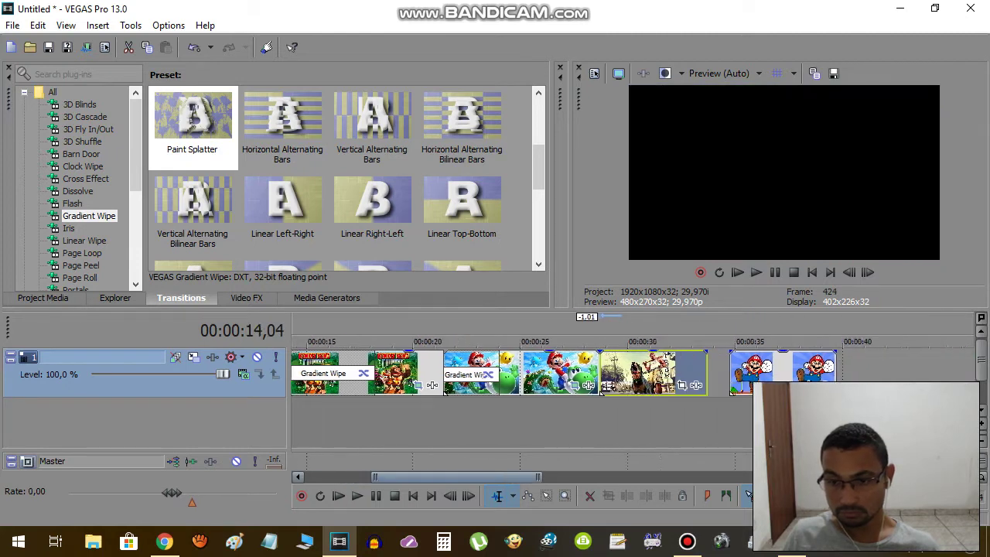
click(381, 338)
key(space)
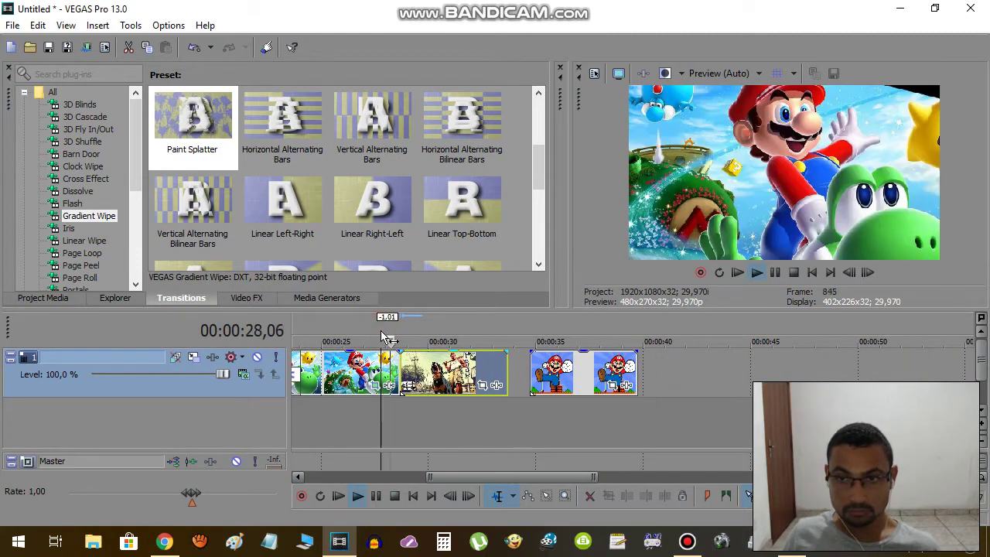
key(space)
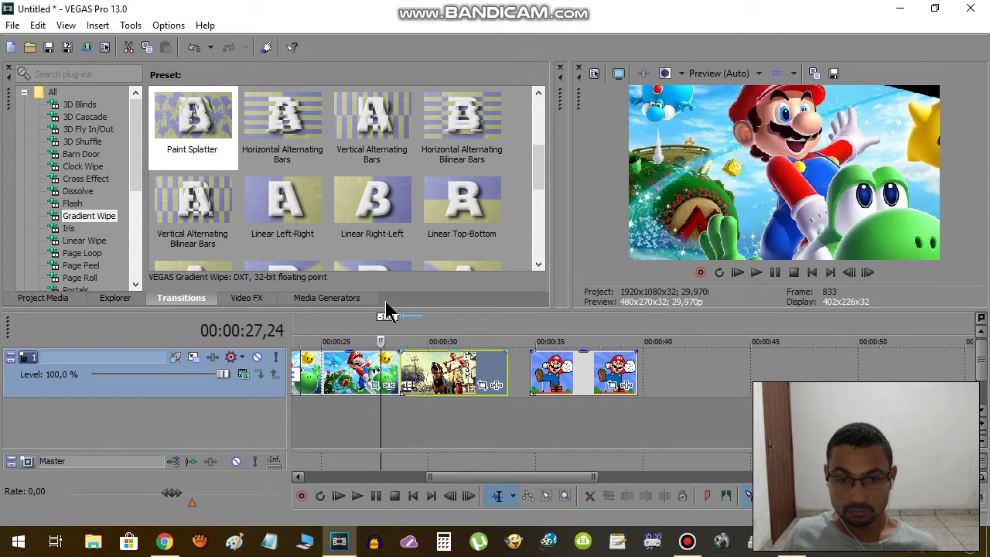
click(412, 332)
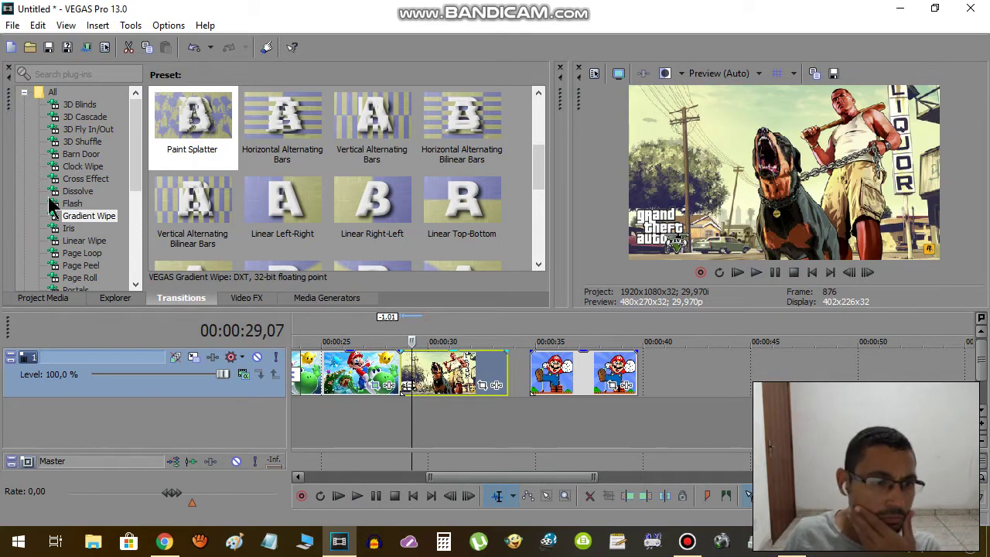
Step: Apply the Iris preset Oval, Out, Feathered Blue Border between the Mario Galaxy and GTA V clips, moving its settings window aside
click(62, 228)
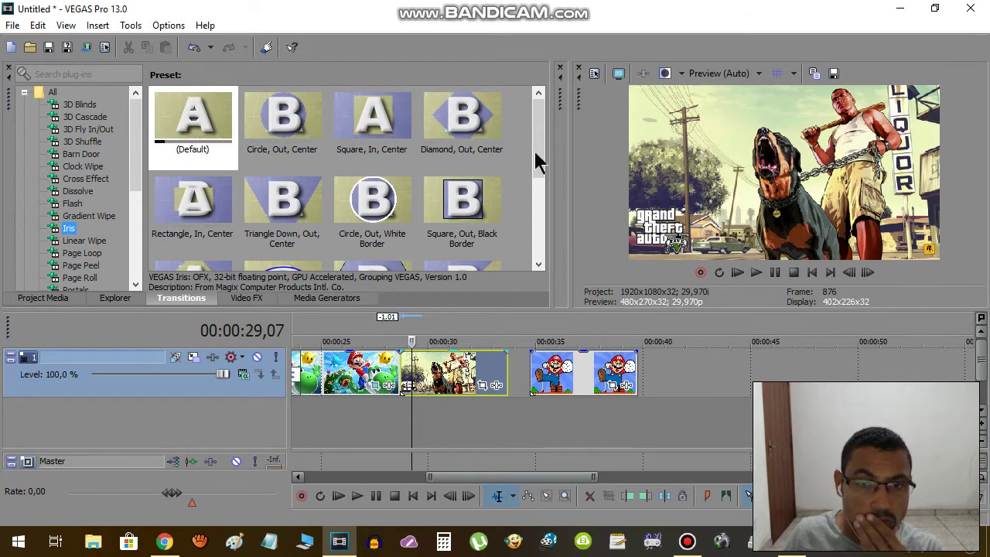
drag(537, 159, 406, 398)
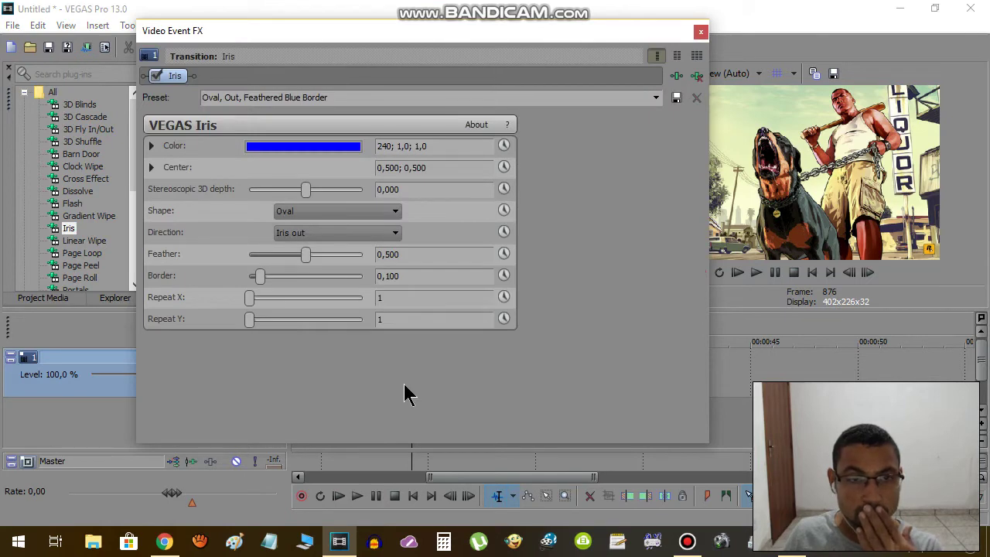
drag(522, 35, 113, 84)
Step: Preview the Iris transition and lengthen it to 3.03
click(387, 328)
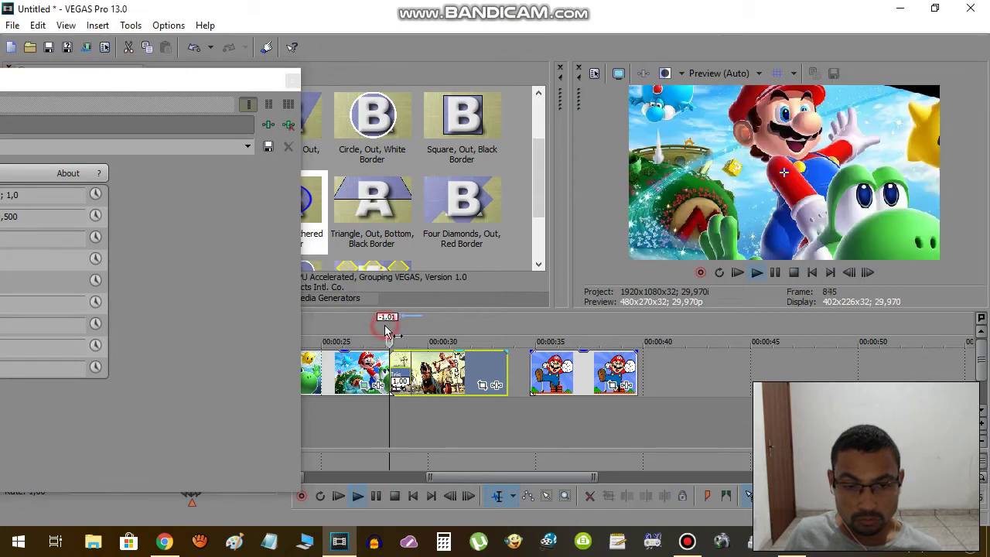
key(space)
drag(404, 366, 443, 375)
key(space)
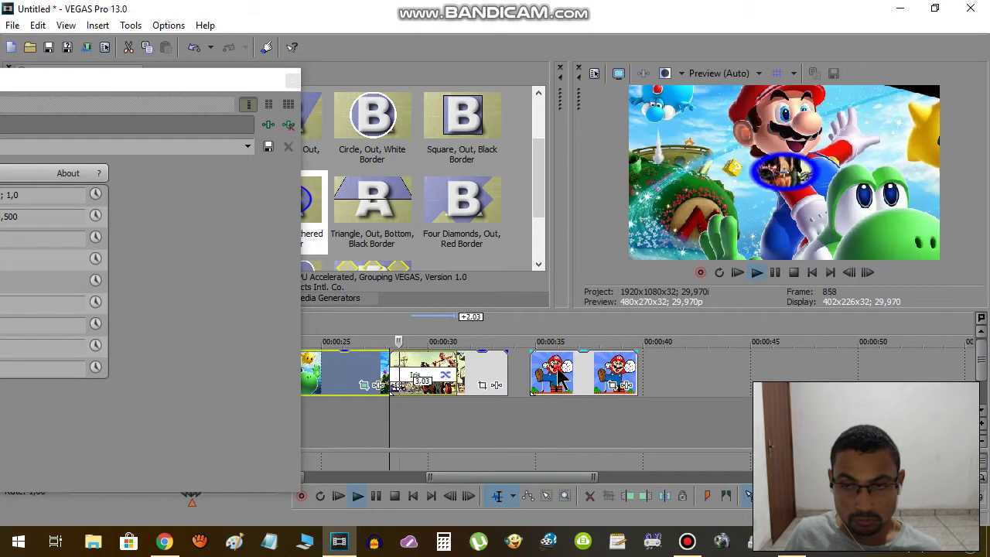
Step: Extend the GTA V clip's end and reposition the last Mario clip to start there, then dismiss the transition settings
drag(532, 391, 661, 390)
drag(508, 377, 547, 370)
key(space)
drag(670, 358, 598, 362)
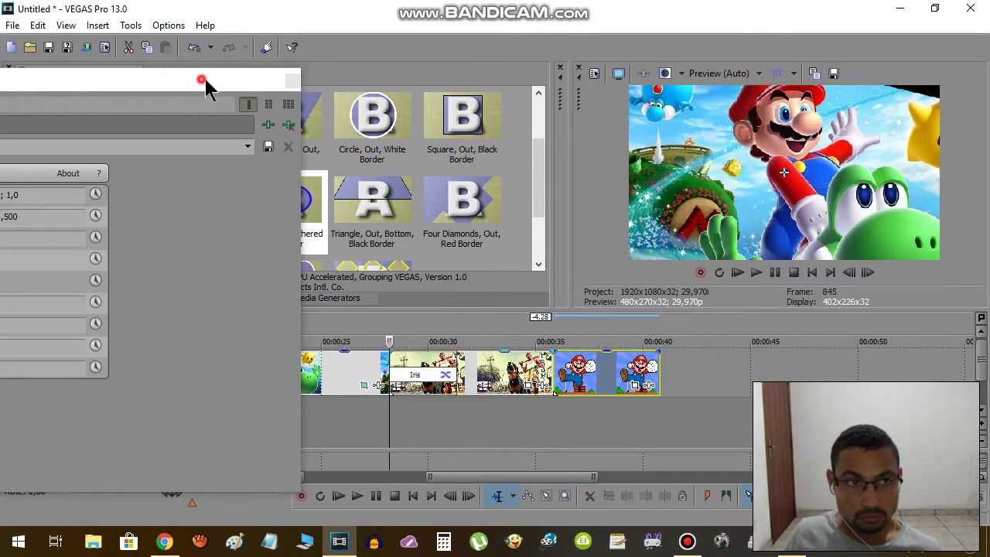
drag(205, 87, 629, 88)
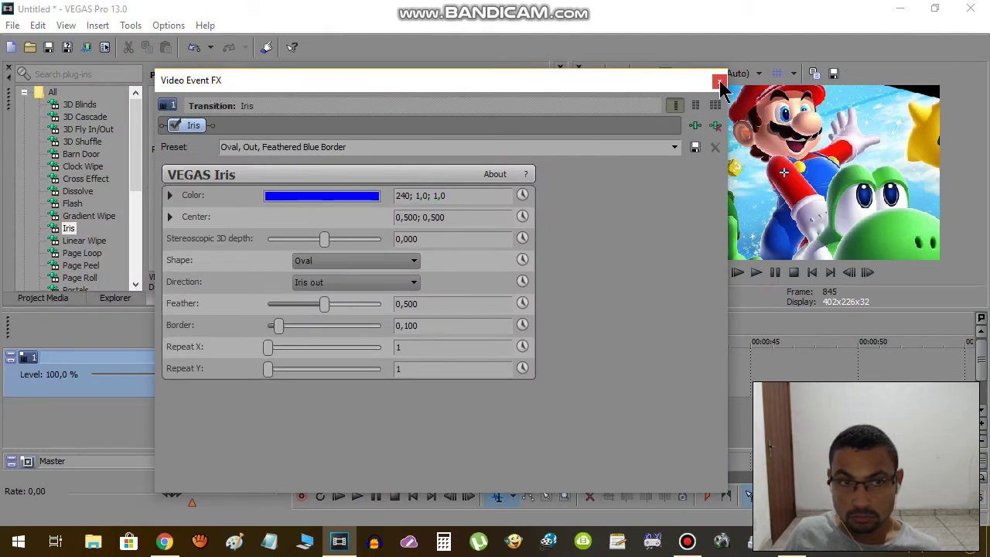
click(720, 82)
Step: Browse the presets of the Linear Wipe, Page Loop, Venetian Blinds and Swap transitions
click(82, 242)
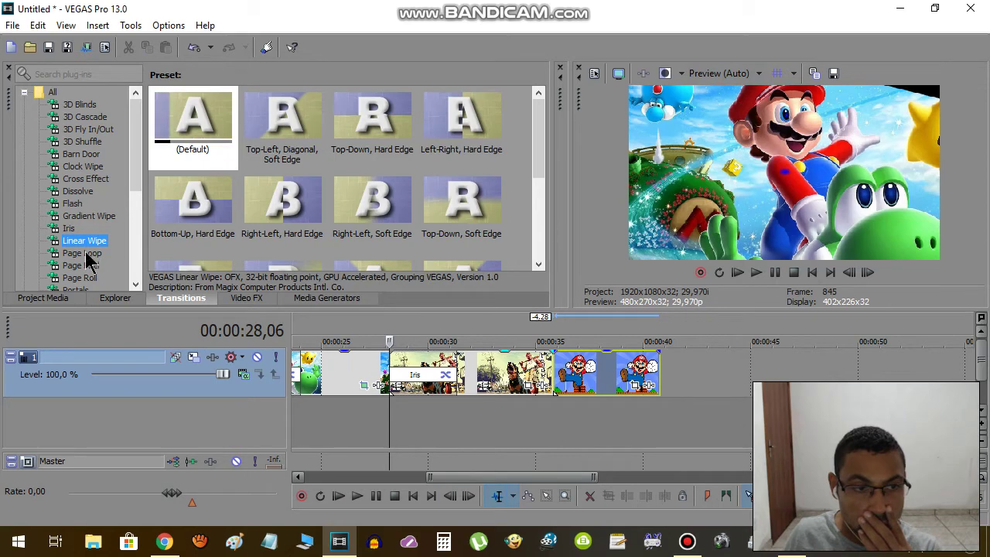
click(85, 253)
drag(137, 158, 154, 227)
click(76, 254)
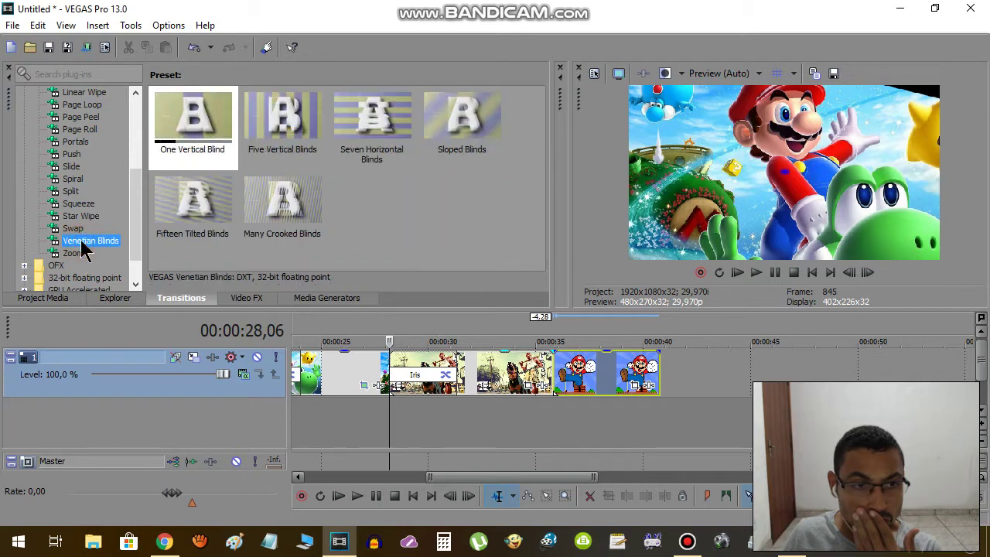
click(72, 229)
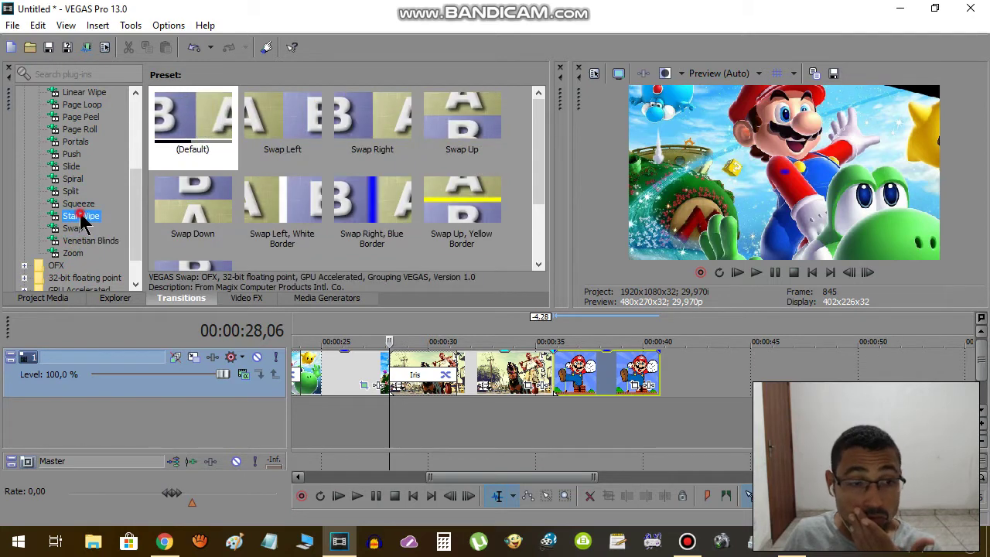
Step: Apply the Star Wipe preset Double Gears between the GTA V clip and the last Mario clip, and dismiss its settings
click(84, 225)
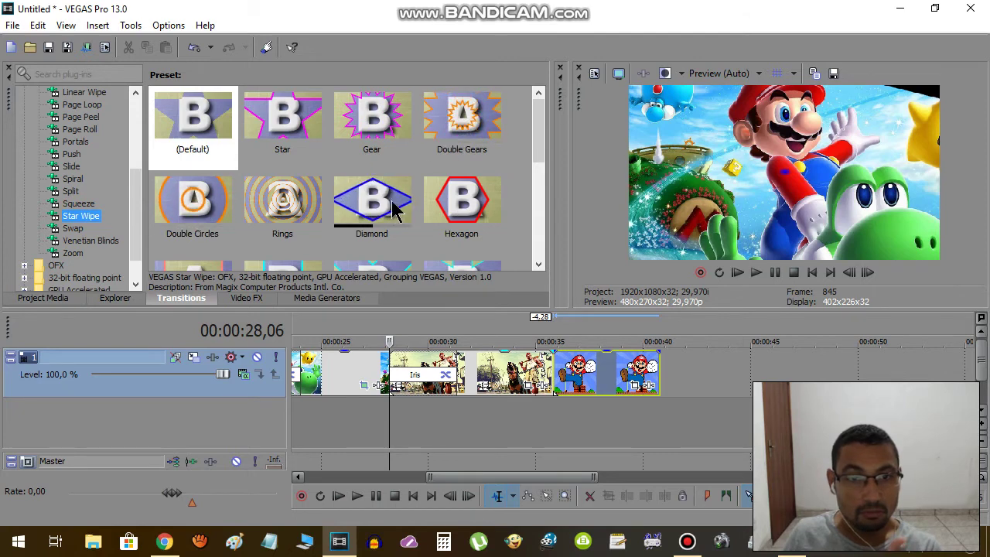
scroll(478, 199, down, 3)
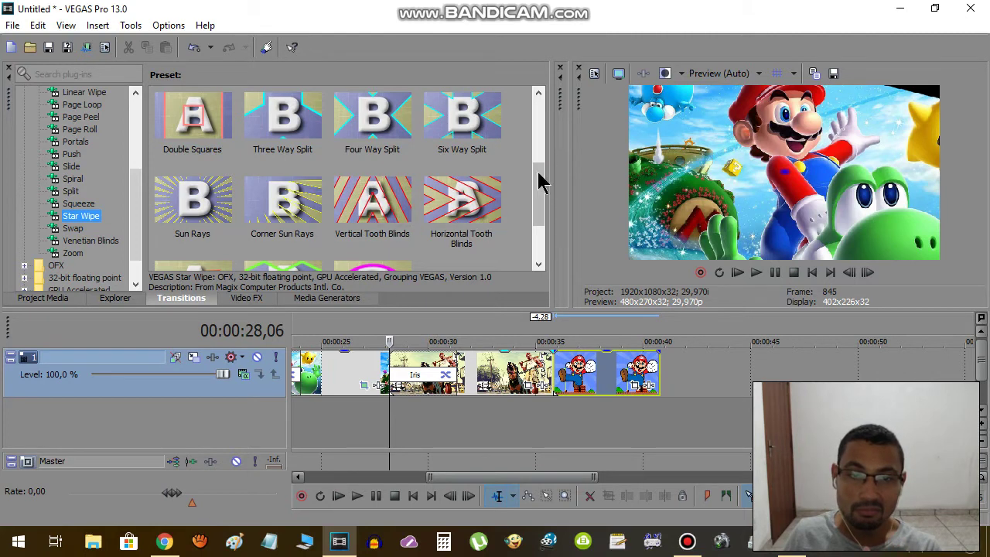
scroll(541, 176, down, 1)
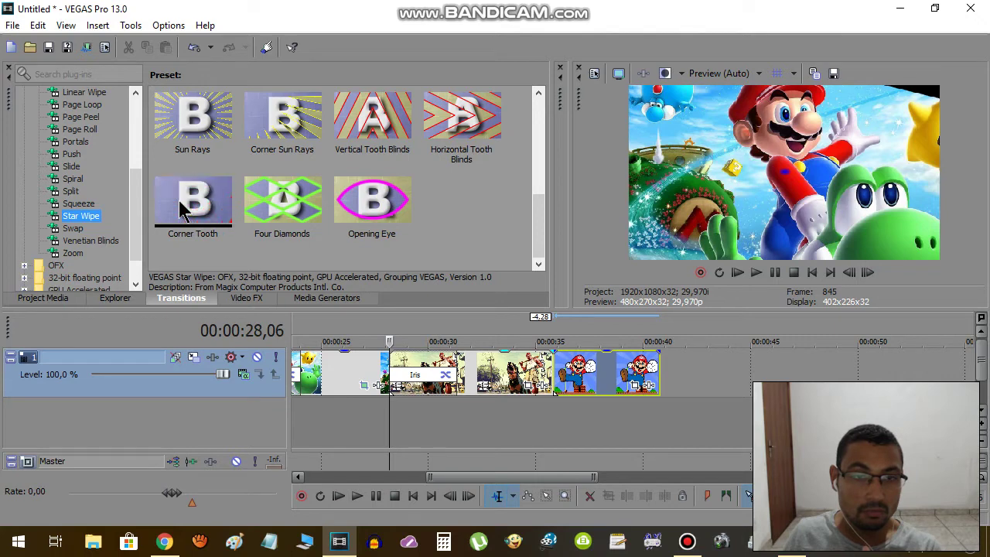
drag(537, 221, 547, 150)
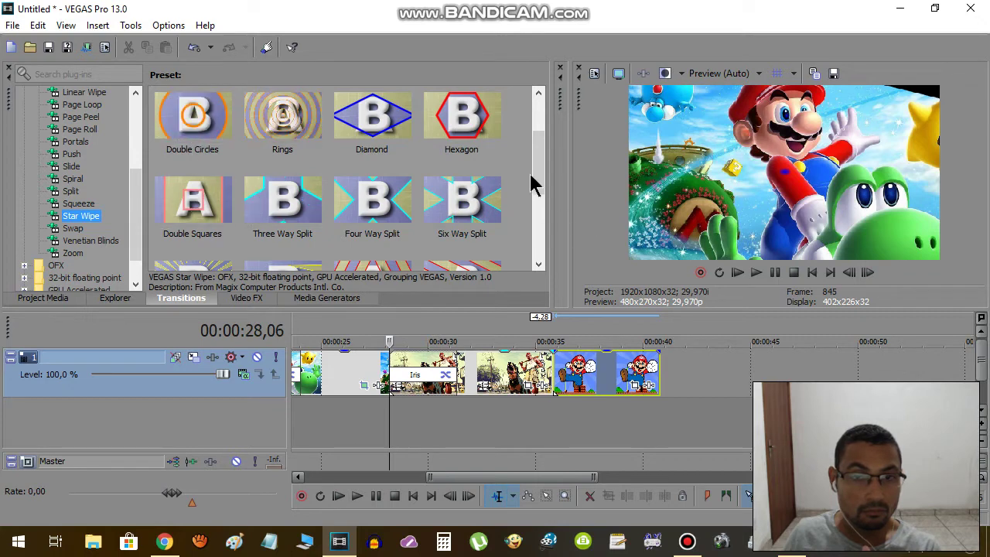
drag(542, 173, 553, 126)
drag(482, 128, 555, 401)
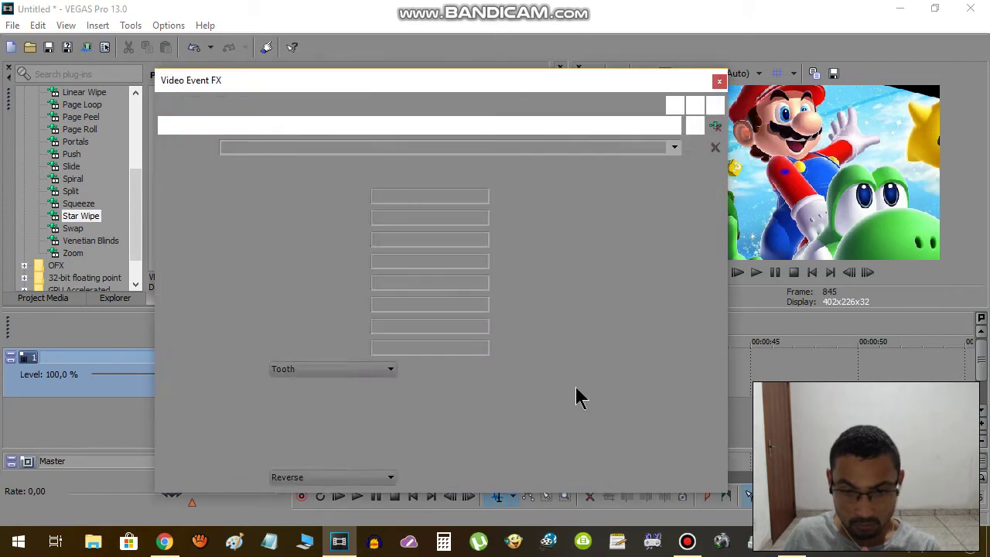
click(719, 81)
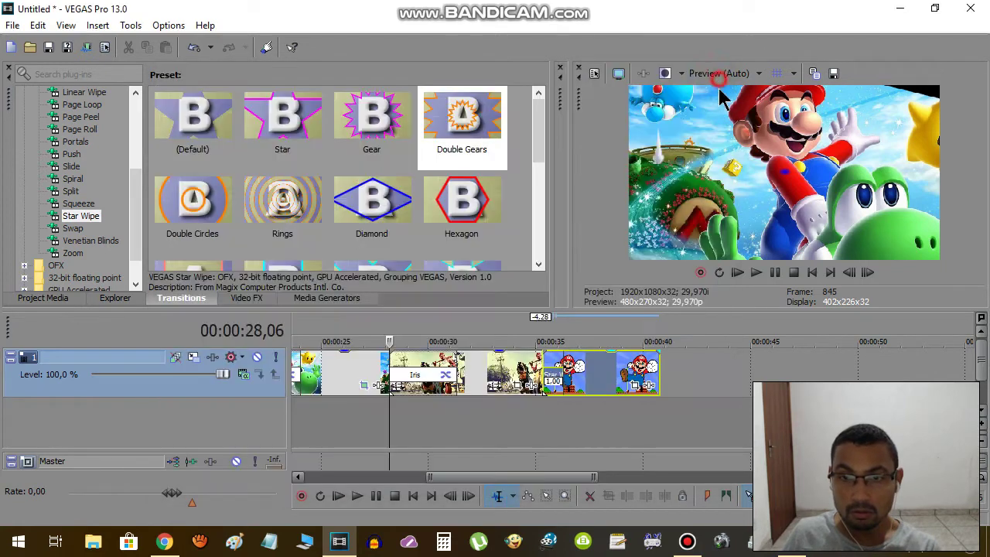
Step: Preview the Star Wipe transition, lengthen it to 2.16 and play it again
click(542, 371)
key(space)
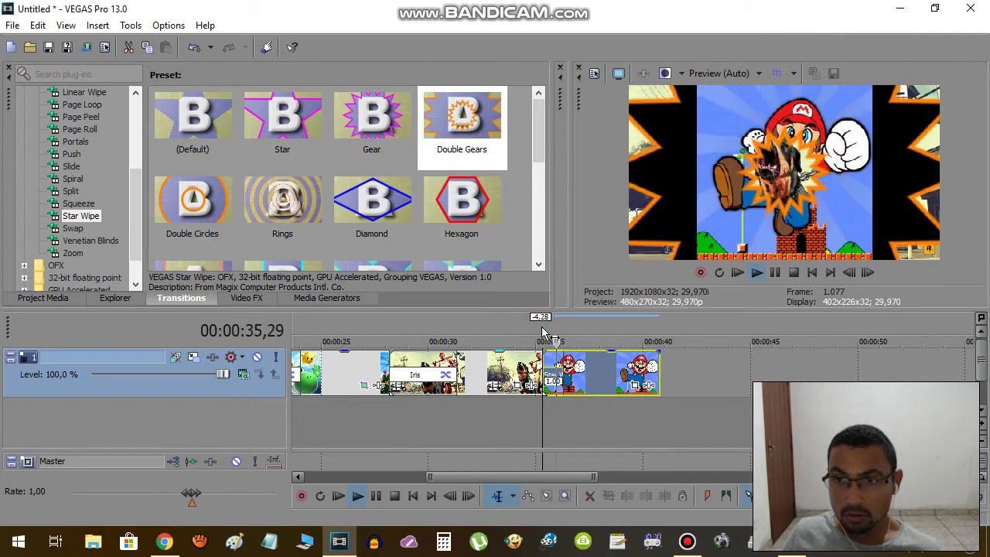
key(space)
drag(569, 375, 652, 385)
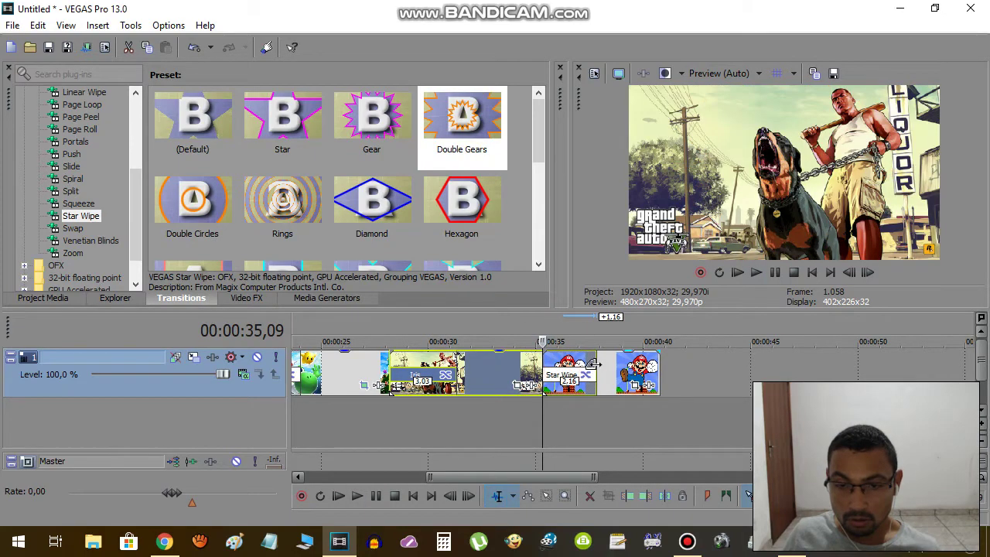
key(space)
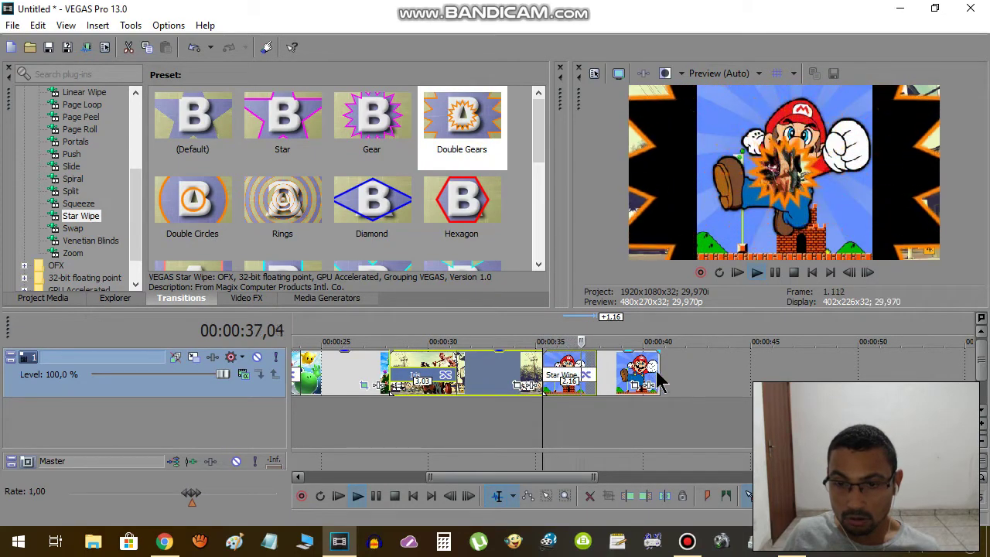
Step: Extend the last Mario clip's end by 6.13 and play from just before the Star Wipe transition
drag(657, 379, 771, 371)
click(534, 332)
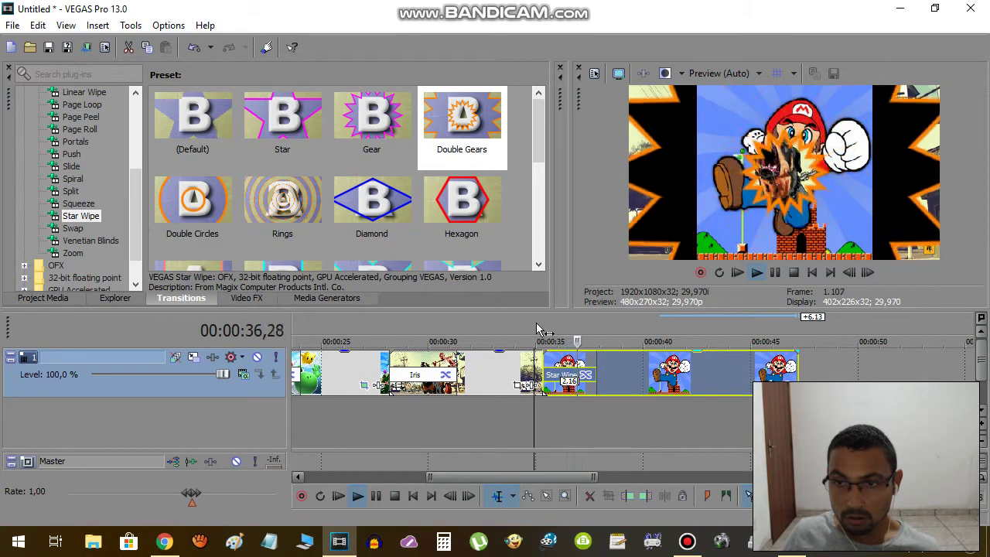
key(space)
Step: Match the last Mario clip's crop to the output aspect ratio and place the frame at the image's bottom edge, Y center 194,2
click(790, 359)
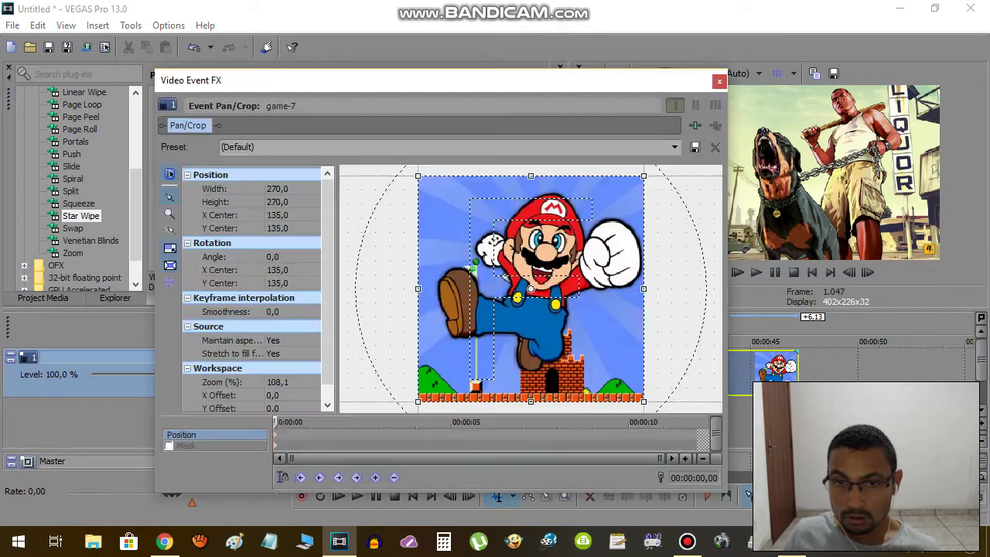
right_click(554, 303)
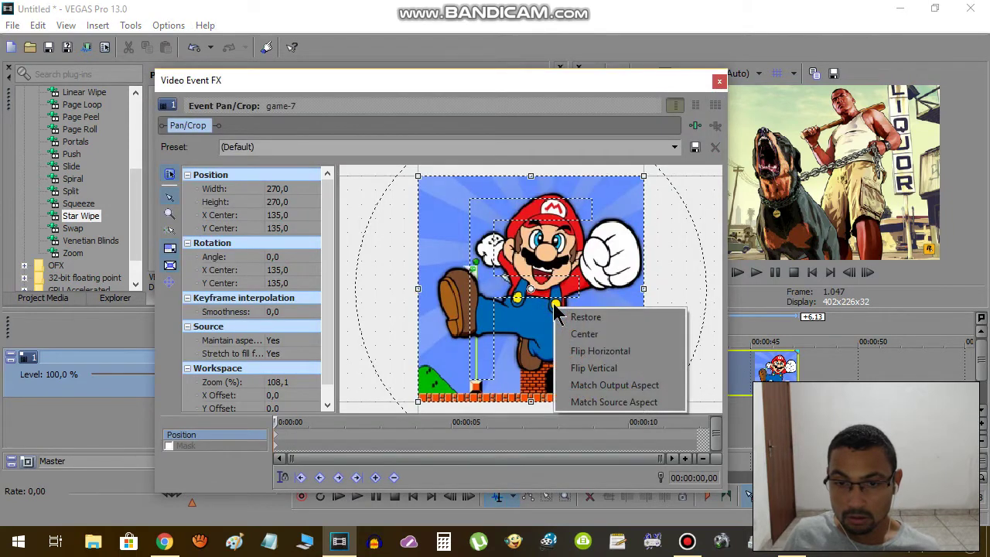
click(612, 386)
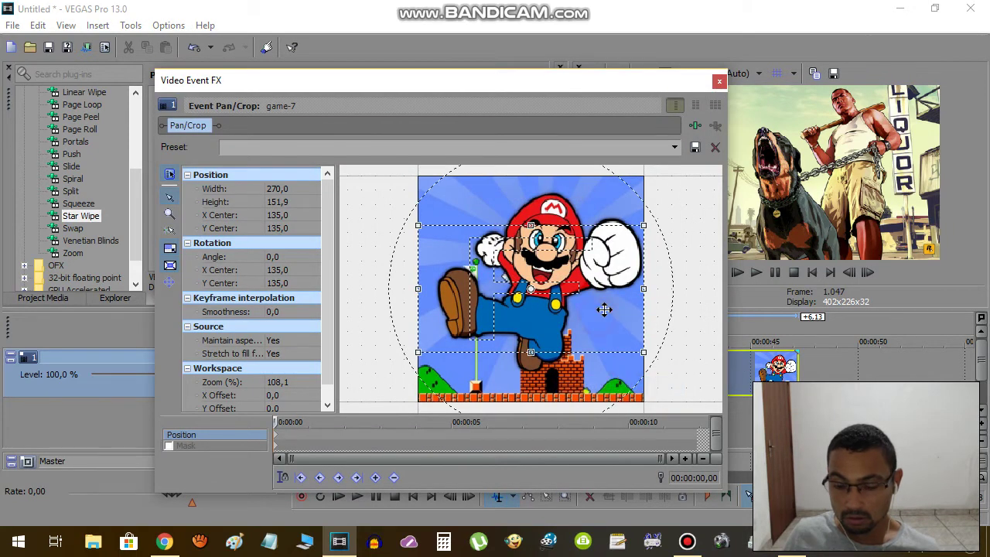
drag(604, 309, 603, 307)
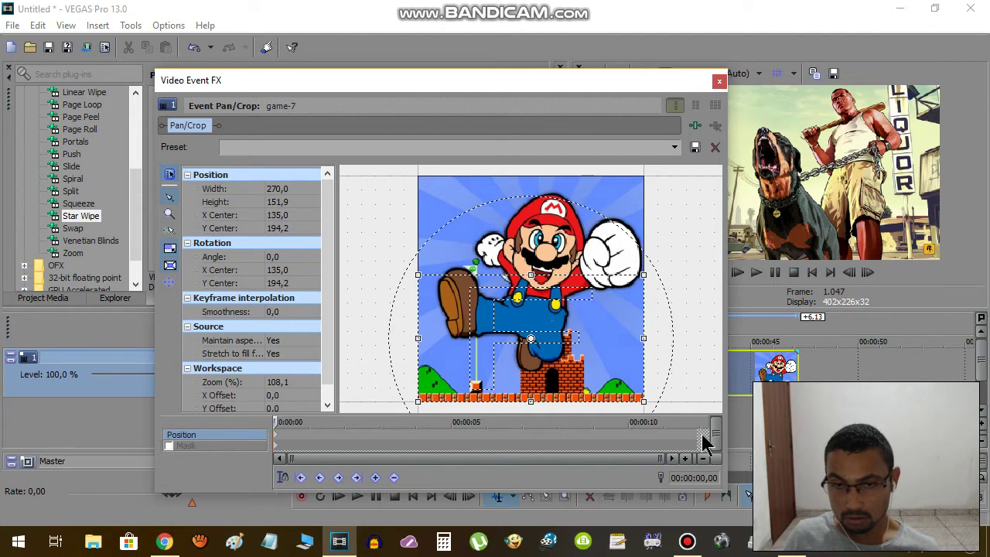
Step: Animate the last Mario clip's crop frame up to Y center 84,4, and shrink it to width 152,8 and rotate it counterclockwise at 00:00:11,28
drag(592, 342, 593, 251)
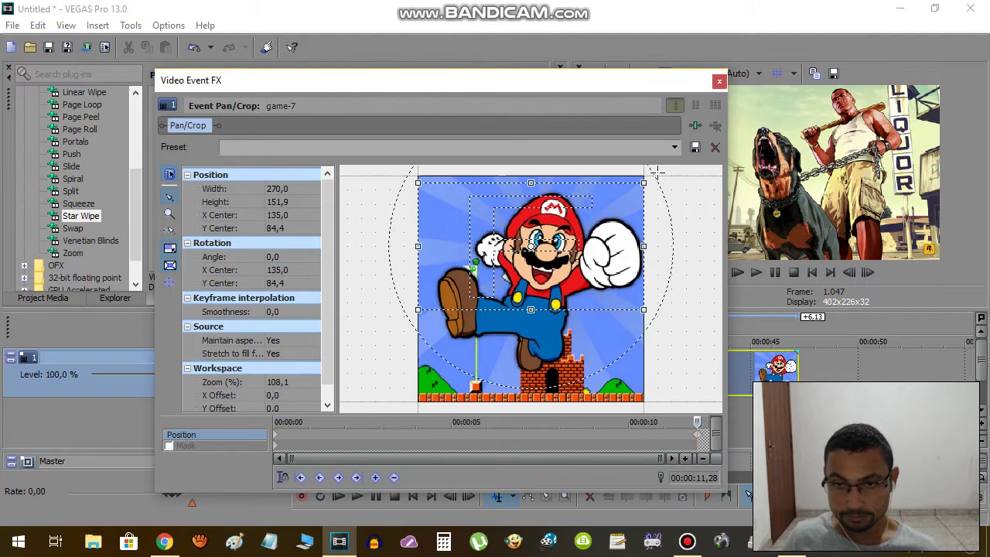
drag(664, 216, 584, 190)
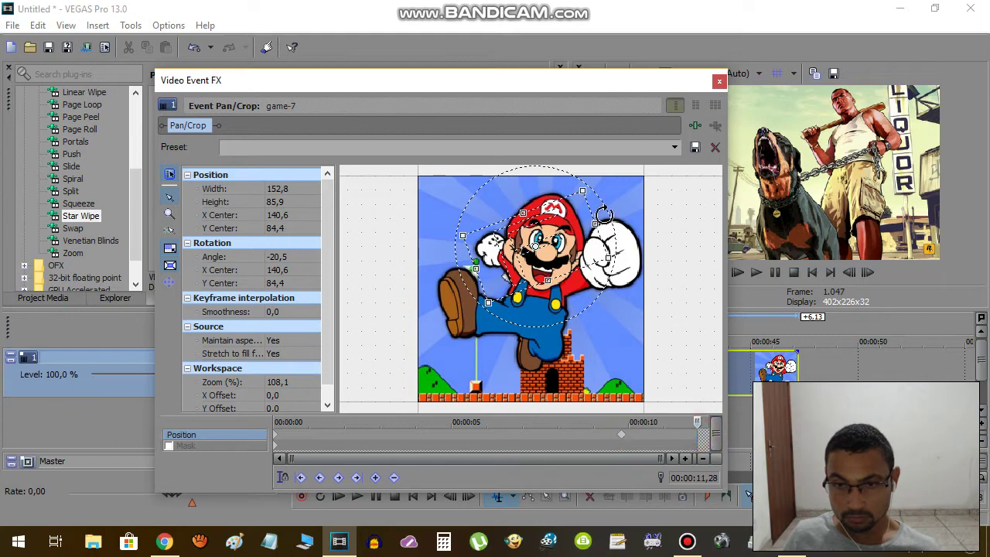
drag(598, 205, 612, 252)
click(719, 82)
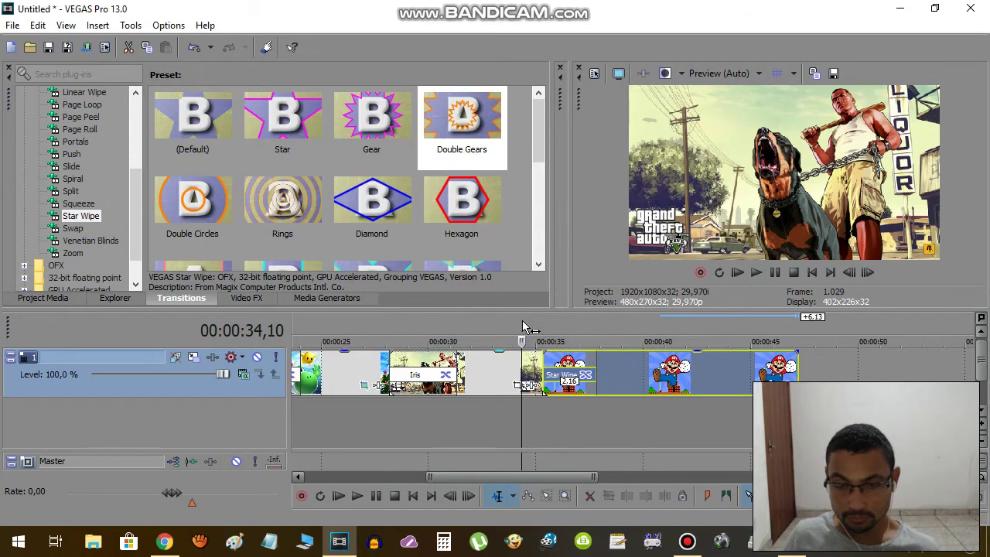
Step: Play the Star Wipe transition and the last Mario clip, and replay the whole slideshow from the first clip
key(space)
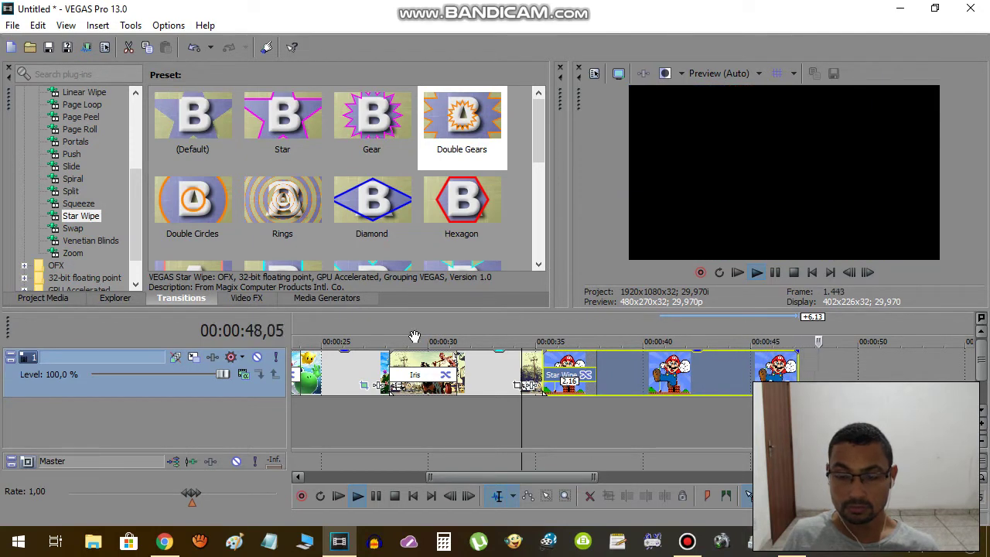
scroll(414, 337, down, 5)
click(371, 331)
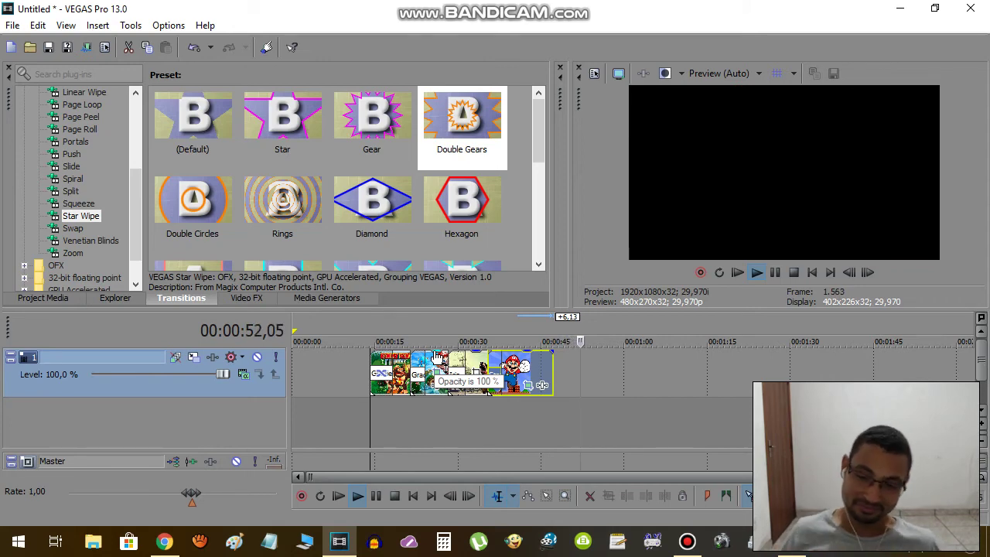
click(687, 542)
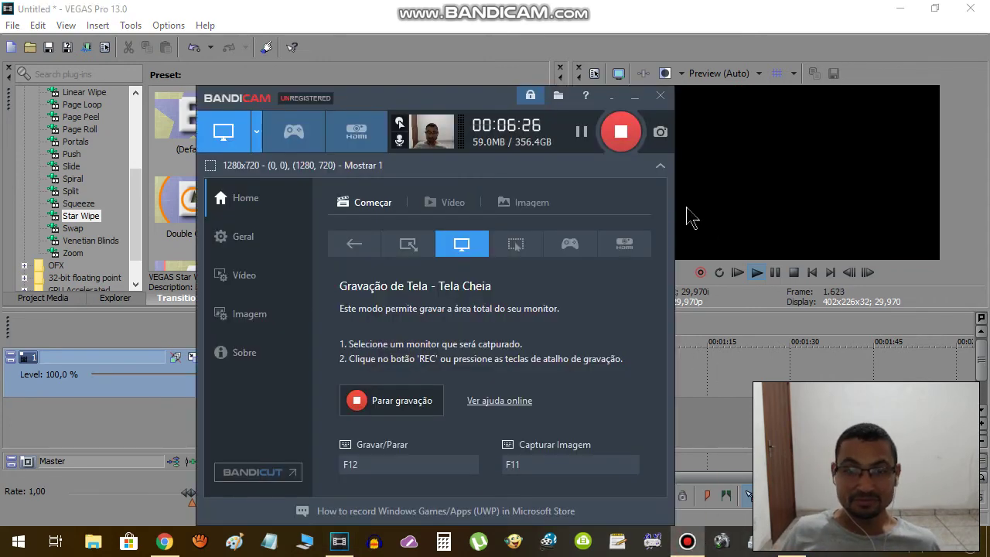